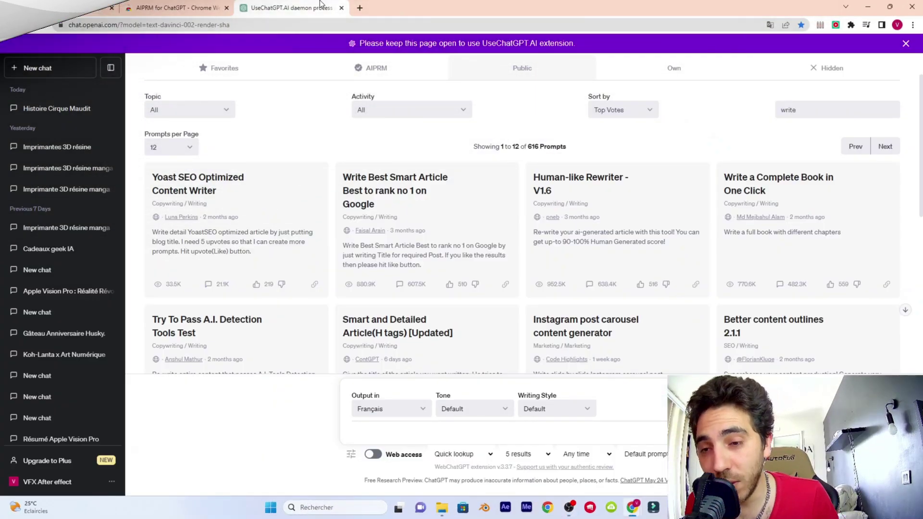
Step: Choose the public AIPRM prompt "Write a Complete Book in One Click" in ChatGPT
left_click(171, 8)
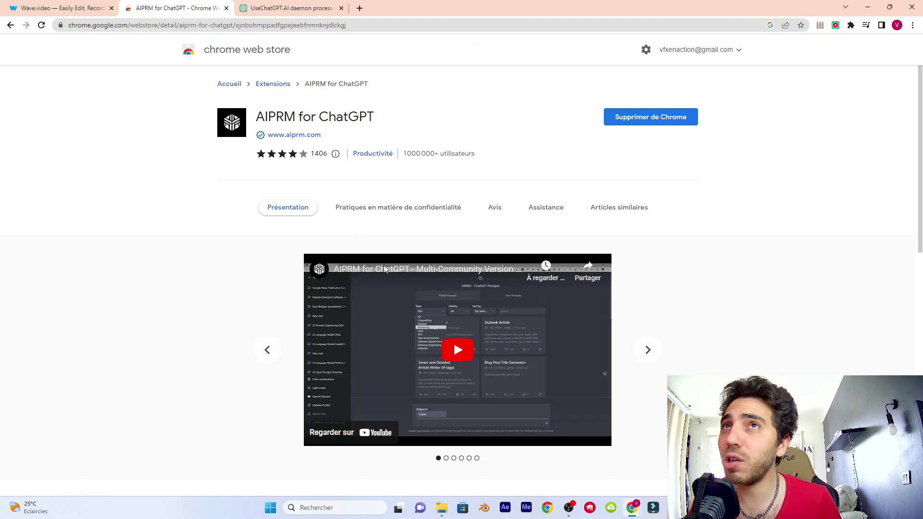
left_click(283, 5)
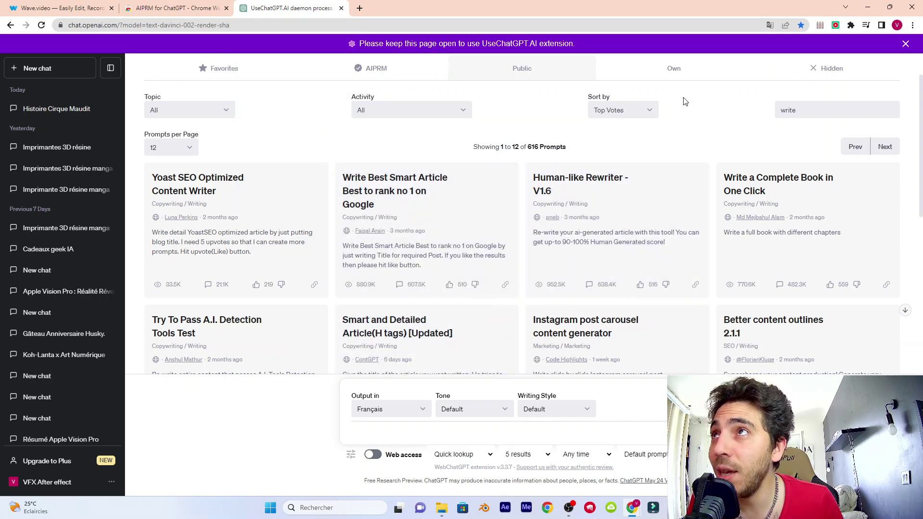
left_click(809, 116)
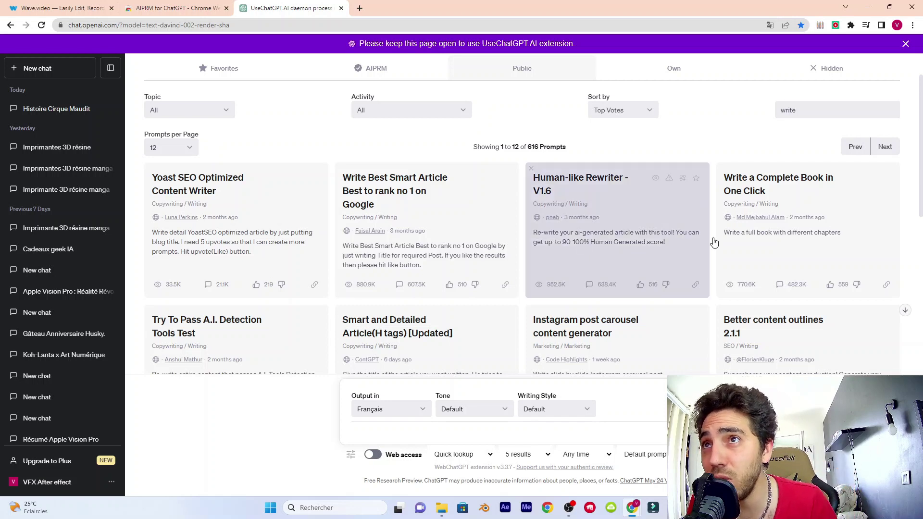
scroll(673, 235, "down", 3)
scroll(689, 234, "up", 3)
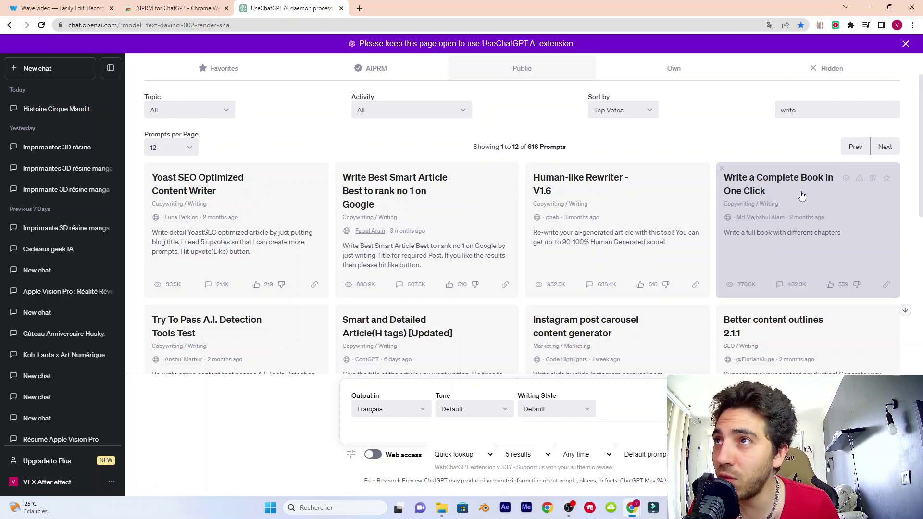
left_click(796, 267)
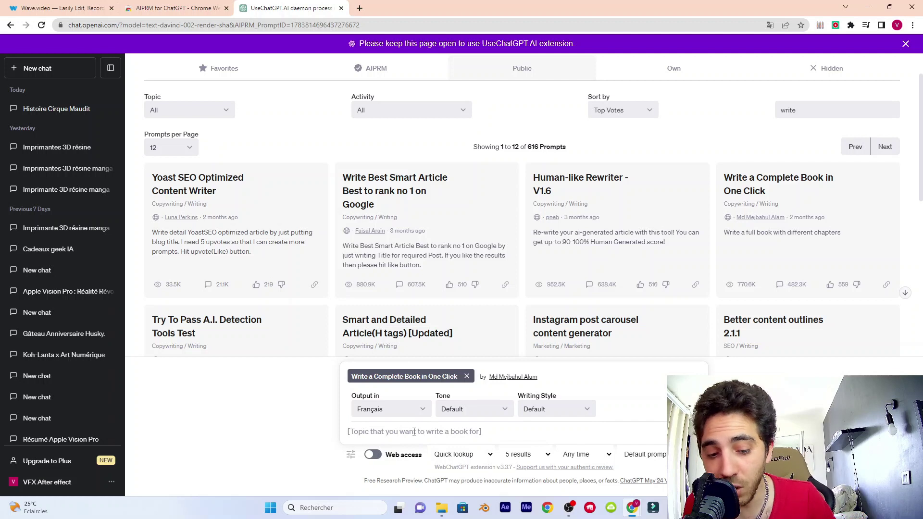
Step: Submit a French request for ChatGPT to act as a writer and tell a new, suspenseful, plagiarism-free horror story for horror-film fans, correcting the spelling to "suspense"
type("met toi en tant que écrivain et raconte moi une histoire d'horreur pour les fan de film d'horreur, je veux quelque chose de nouveau pas de plagiat et une histoire avec du suspence")
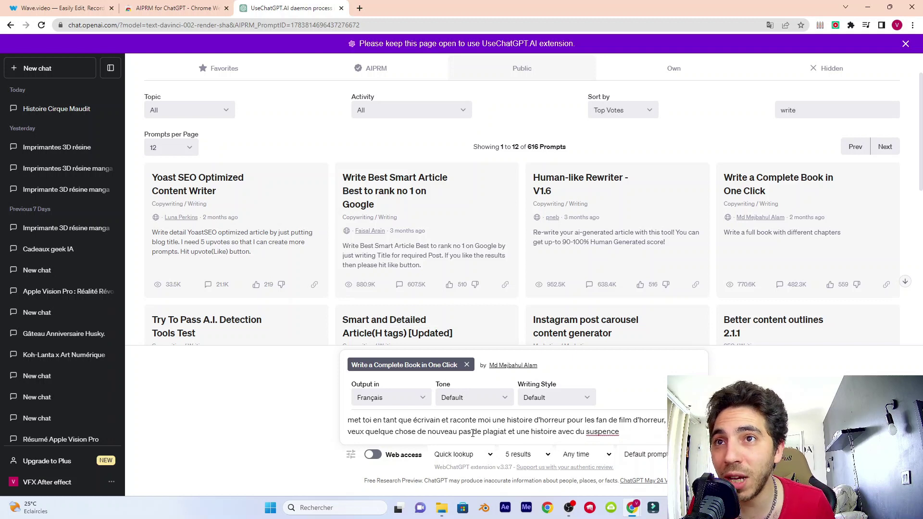
right_click(611, 433)
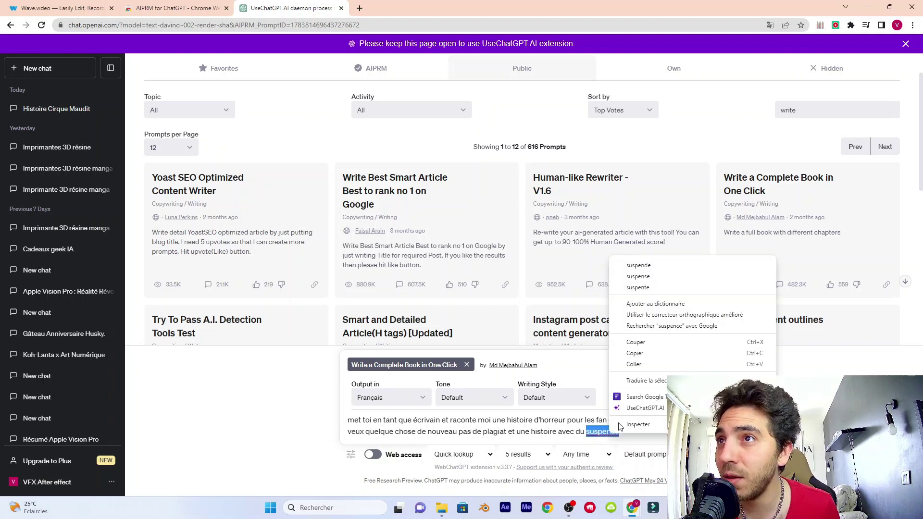
left_click(682, 277)
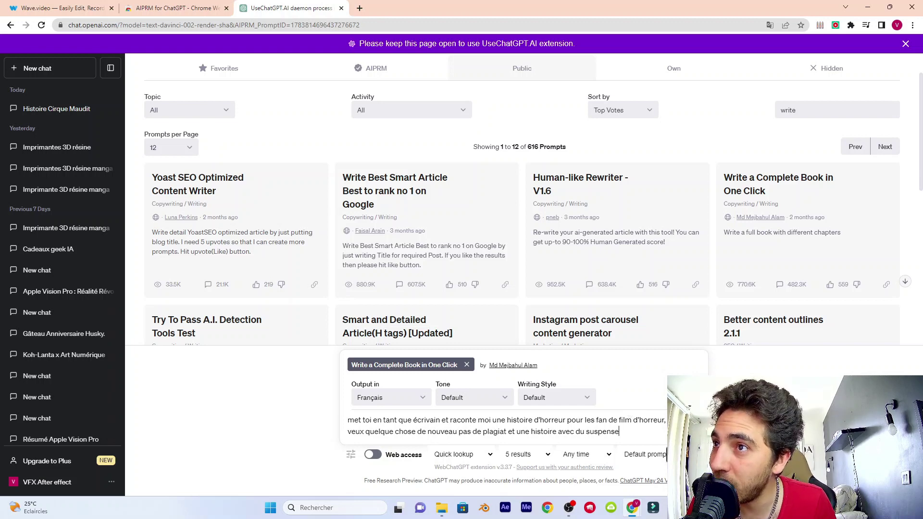
key("Return")
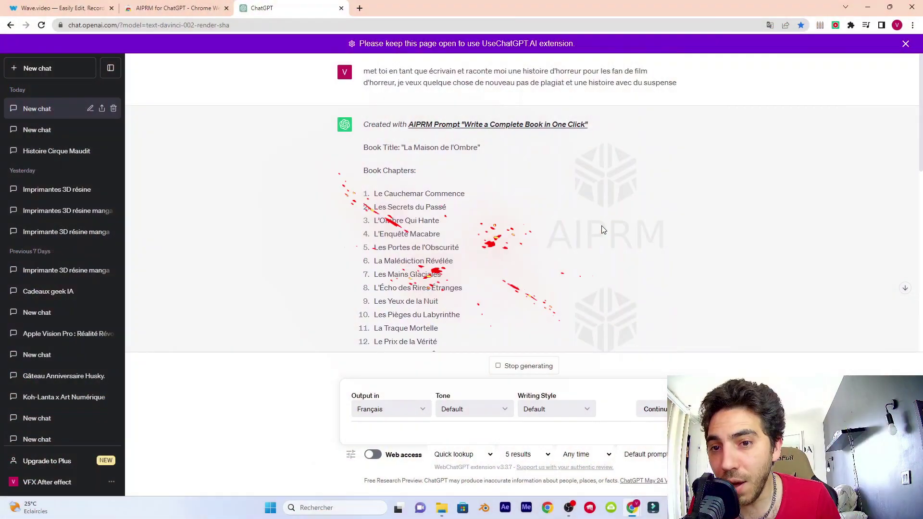
Step: Read through the generated book's title, chapter list, introduction and first chapter
scroll(573, 170, "down", 2)
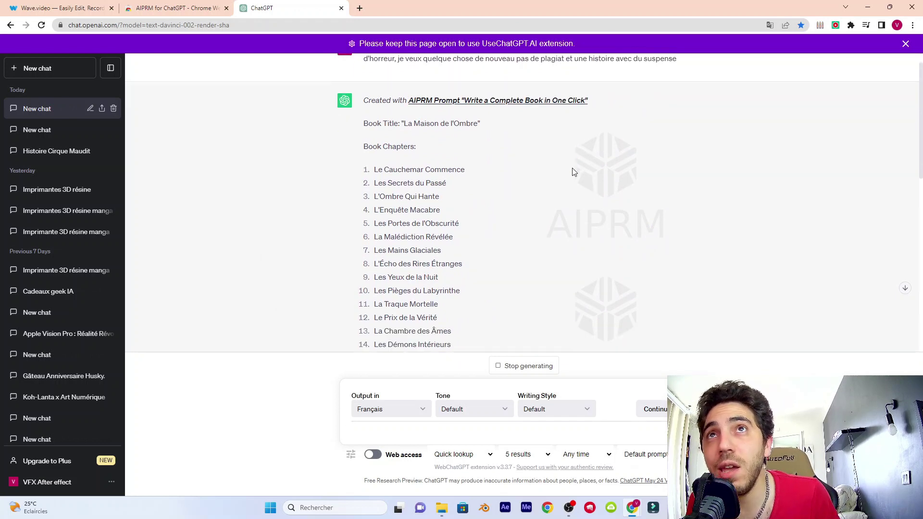
scroll(481, 145, "up", 2)
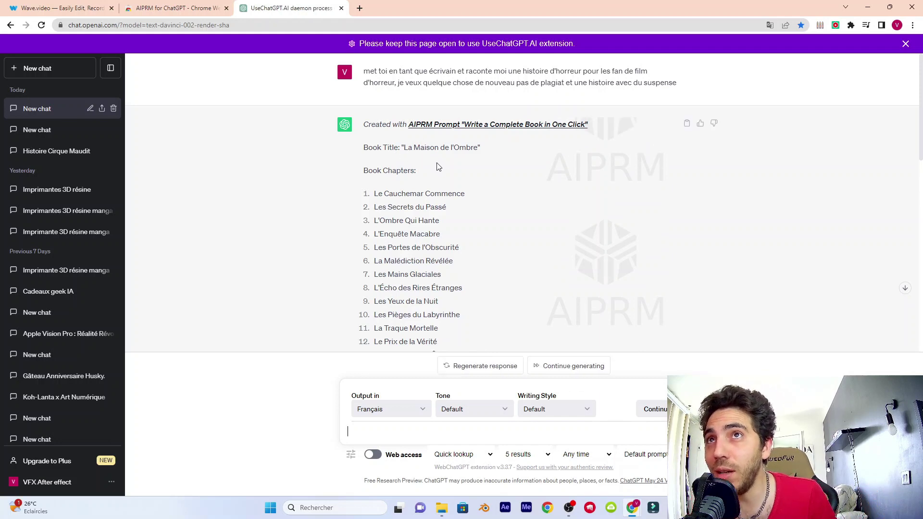
scroll(443, 163, "down", 4)
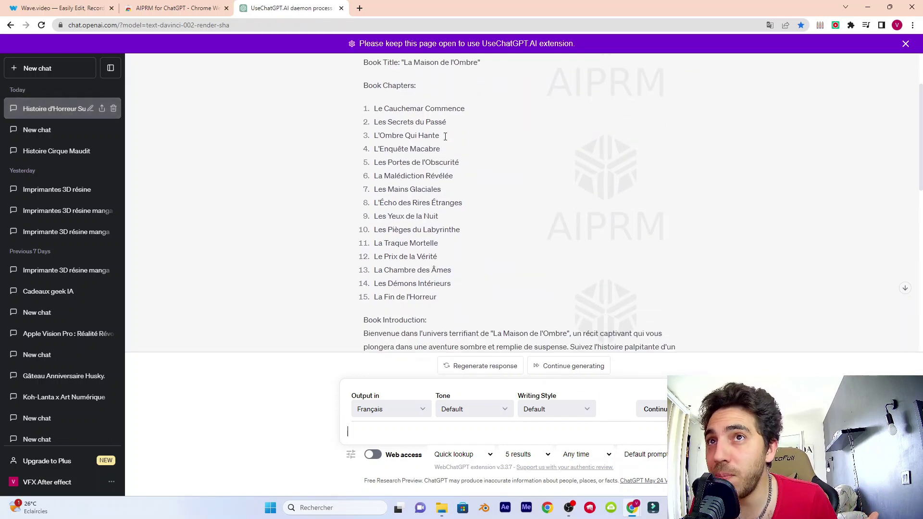
scroll(446, 159, "down", 1)
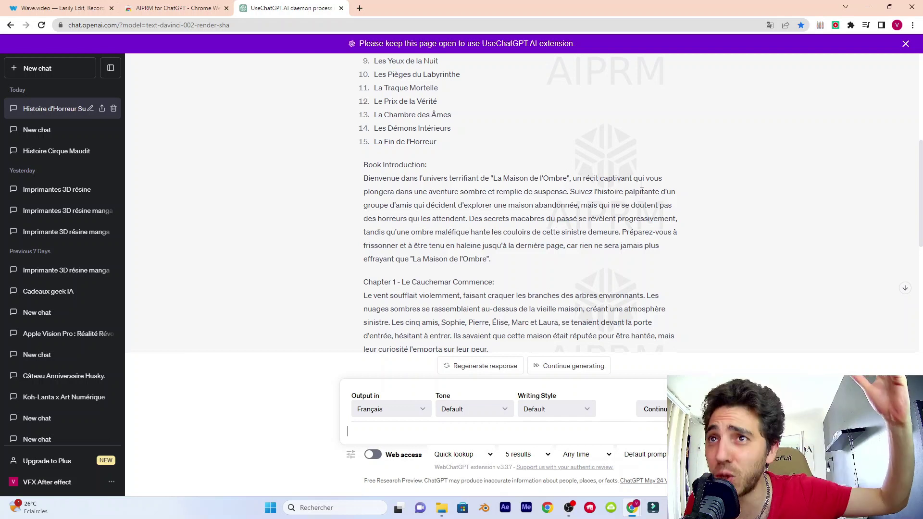
scroll(623, 215, "down", 3)
scroll(632, 195, "down", 3)
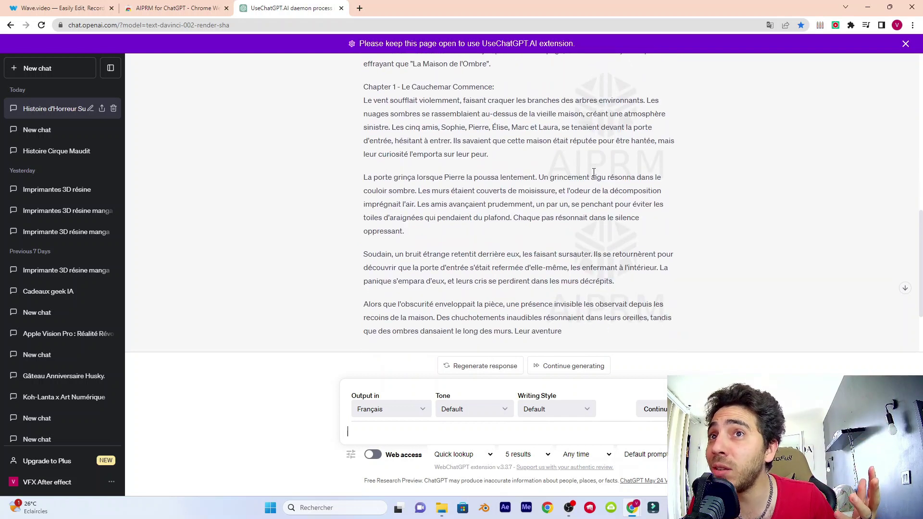
scroll(586, 192, "up", 8)
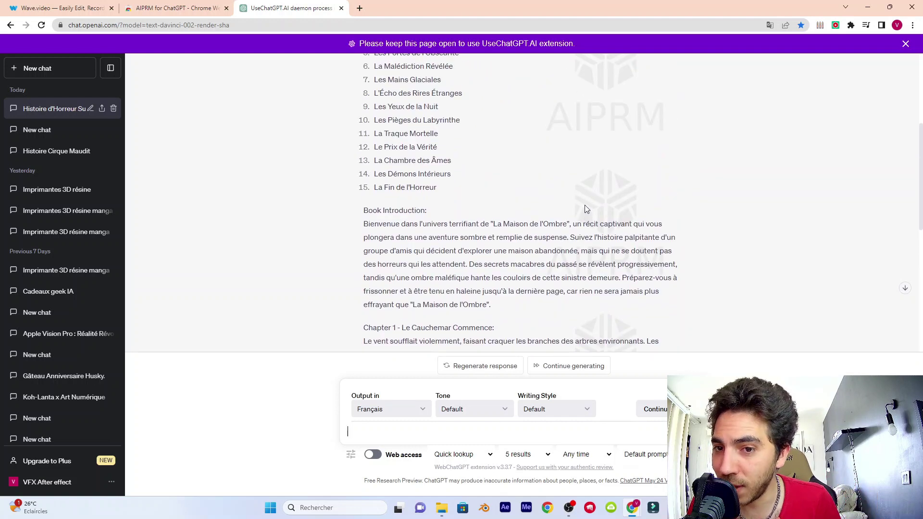
scroll(590, 199, "down", 1)
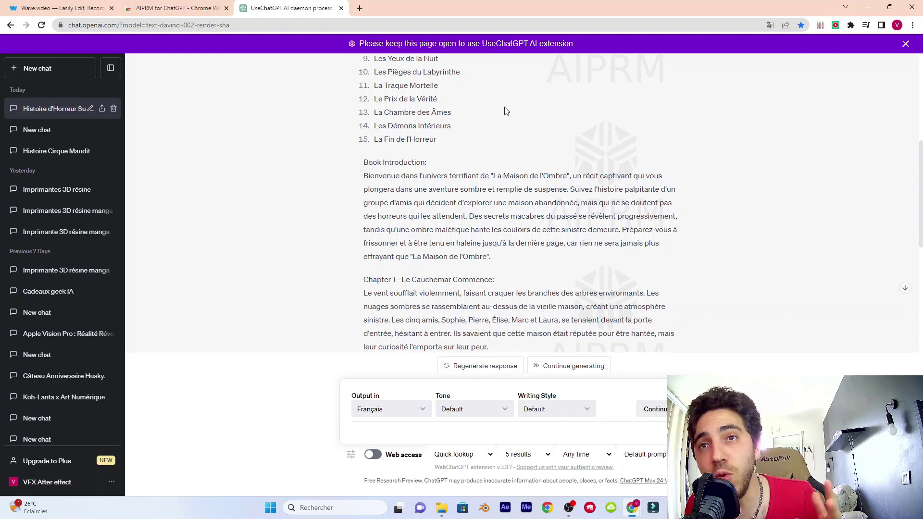
Step: Switch to Wave.video and start creating a new AI-generated video from text
left_click(72, 9)
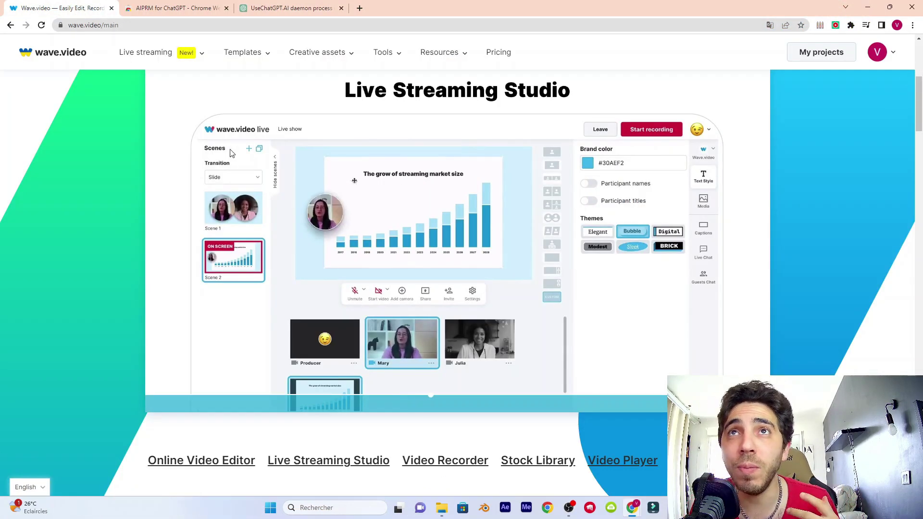
scroll(567, 186, "down", 3)
scroll(872, 217, "up", 9)
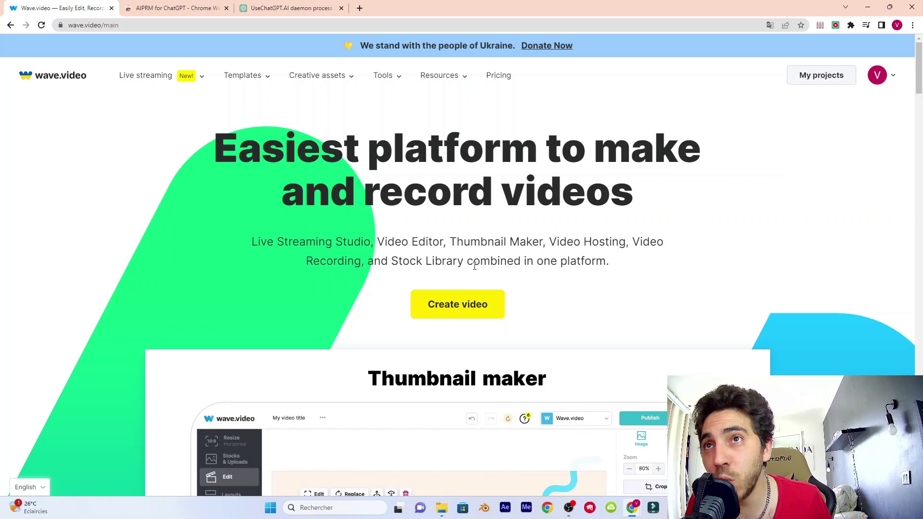
left_click(470, 306)
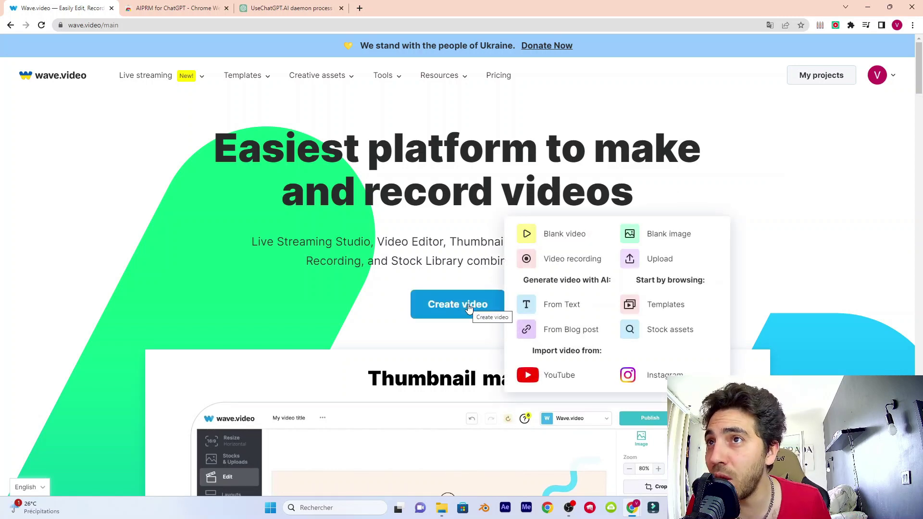
left_click(561, 307)
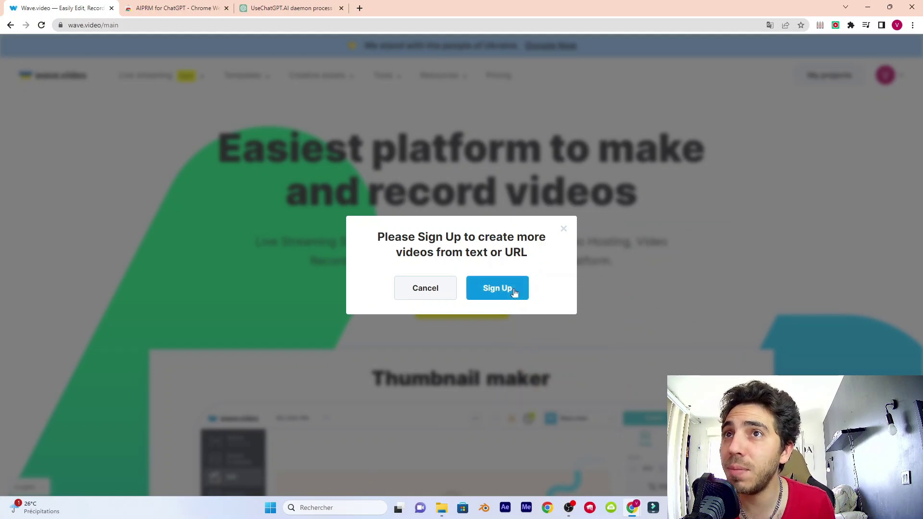
left_click(514, 292)
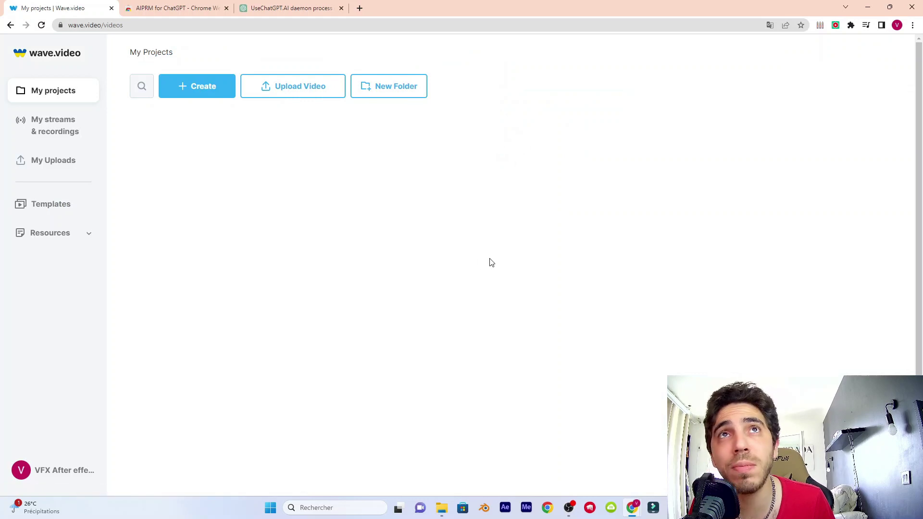
left_click(198, 98)
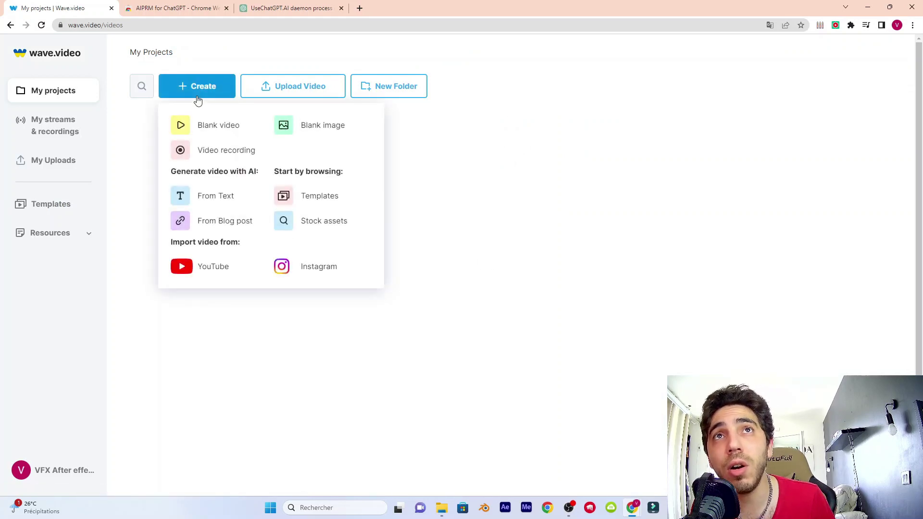
left_click(211, 198)
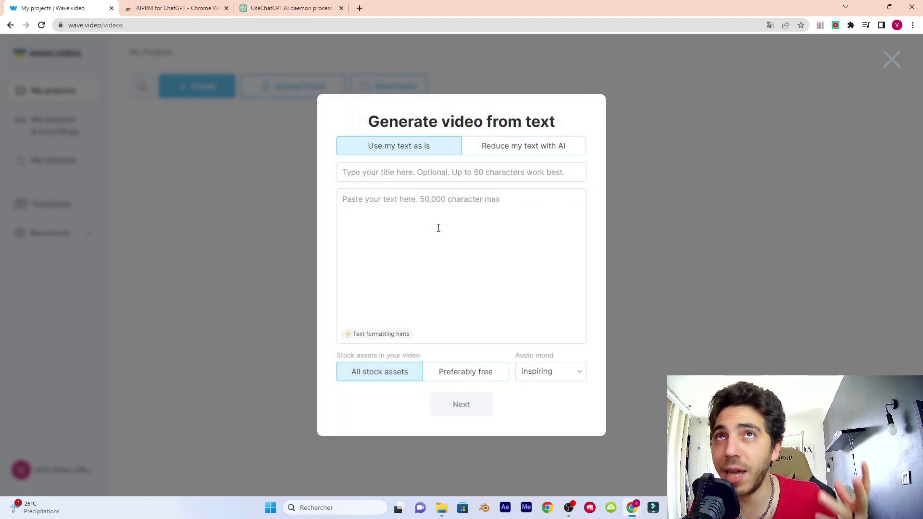
Step: Switch to ChatGPT and copy Chapter 1 from its heading through the third paragraph
left_click(289, 9)
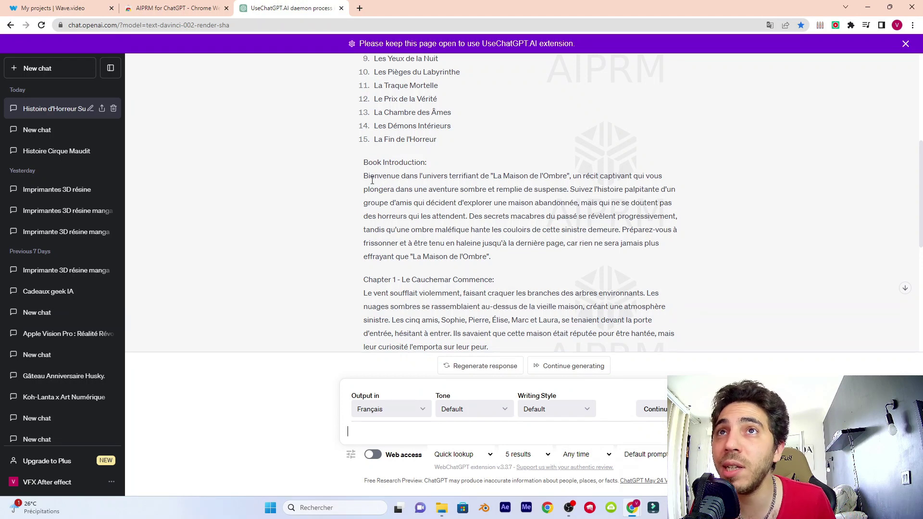
scroll(372, 180, "down", 2)
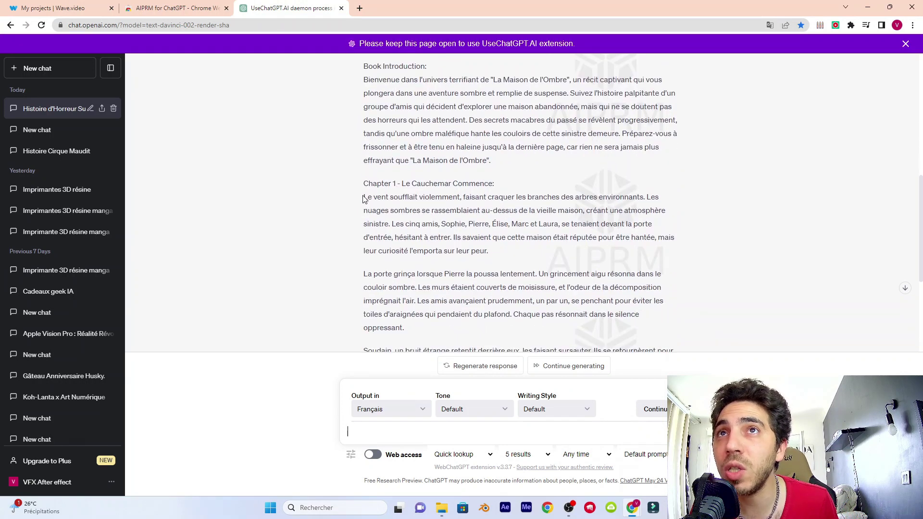
left_click_drag(364, 187, 624, 235)
scroll(502, 201, "down", 2)
scroll(512, 202, "down", 1)
right_click(566, 226)
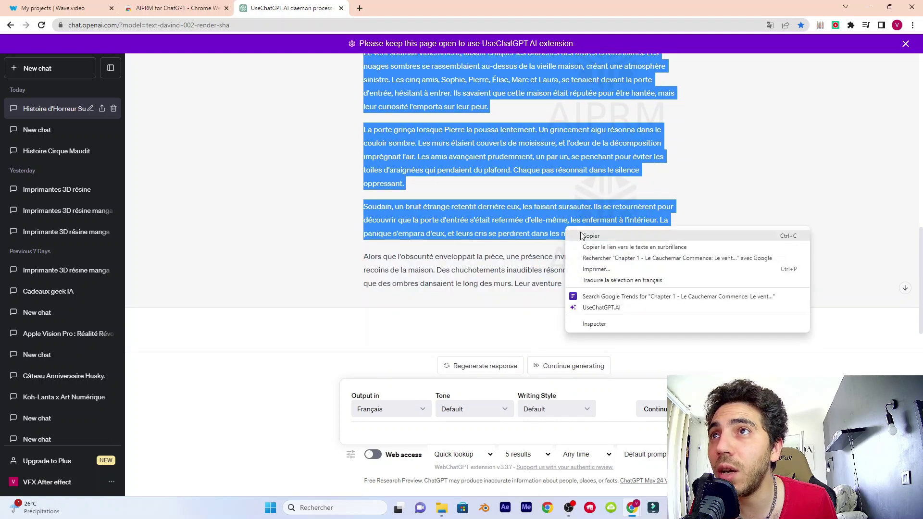
left_click(599, 235)
Step: Paste the copied chapter into Wave.video's video text and add a blank line below the chapter heading
left_click(147, 3)
left_click(70, 4)
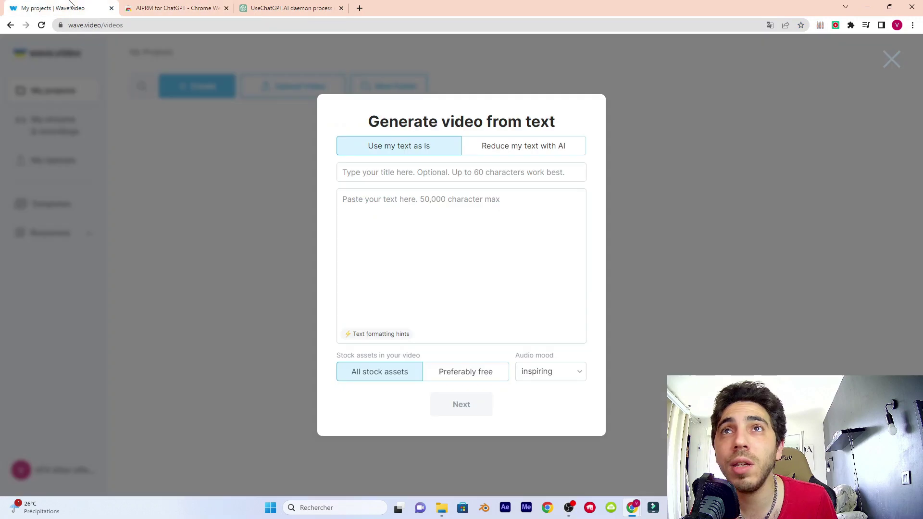
left_click(376, 207)
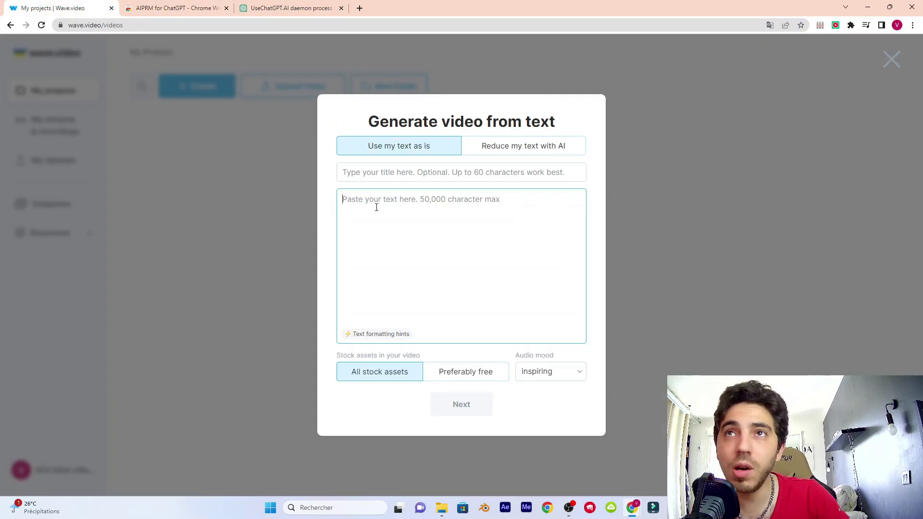
key("ctrl+v")
scroll(412, 258, "up", 5)
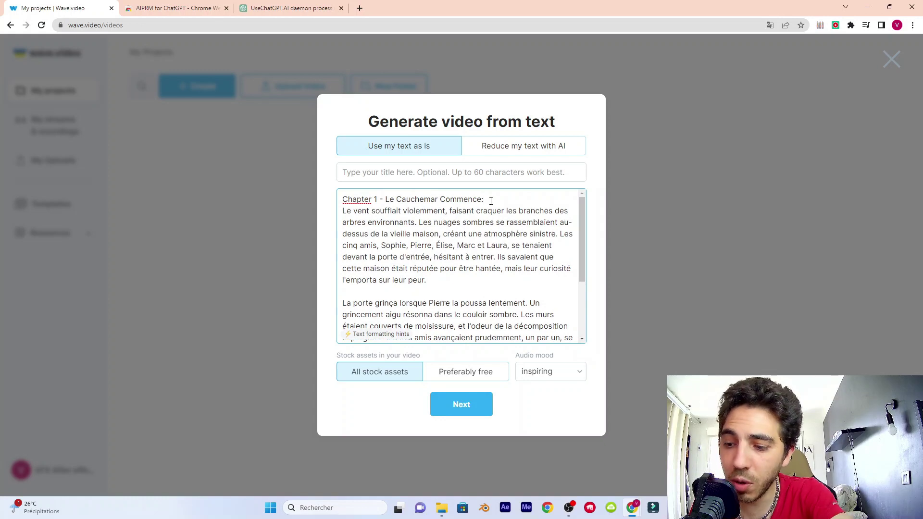
key("Return")
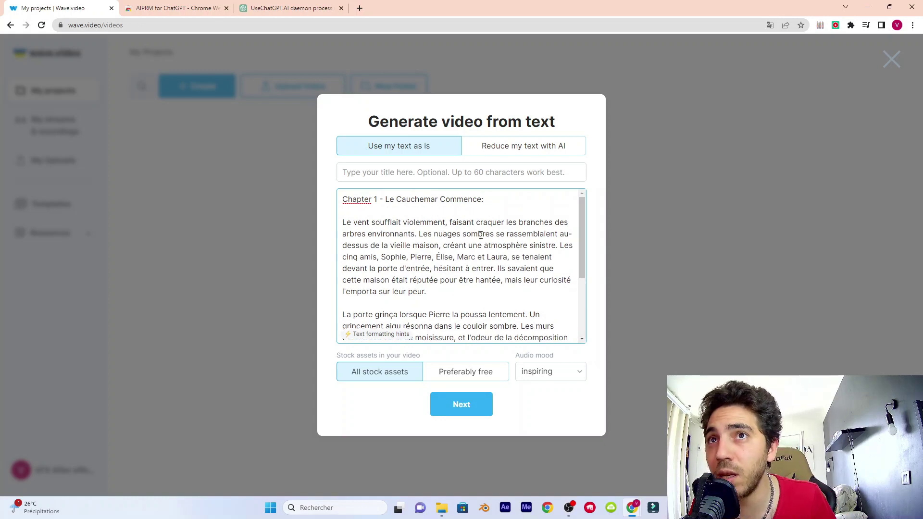
scroll(481, 235, "down", 2)
scroll(489, 267, "up", 2)
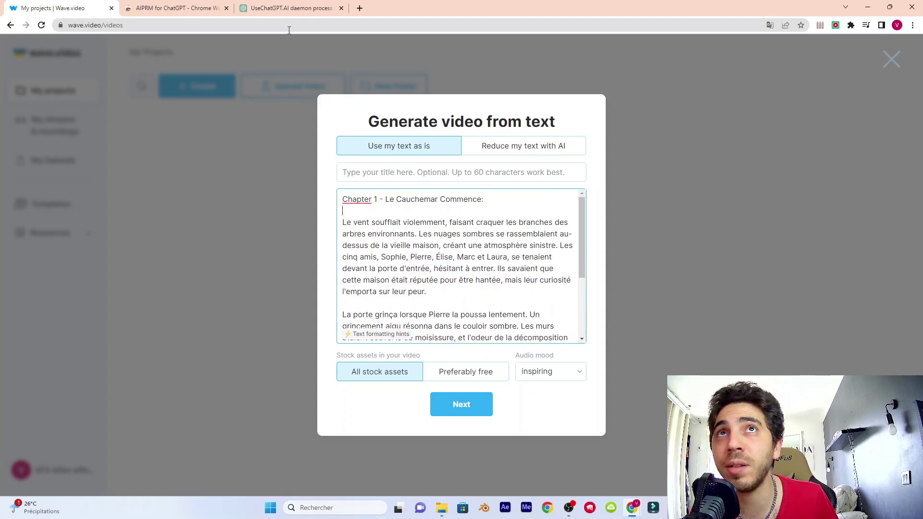
Step: Return to the ChatGPT story and ask for its continuation with the message "de continuer"
left_click(285, 8)
scroll(463, 196, "up", 1)
scroll(463, 196, "up", 4)
left_click(485, 153)
scroll(485, 154, "down", 6)
left_click(408, 430)
type("de continuer")
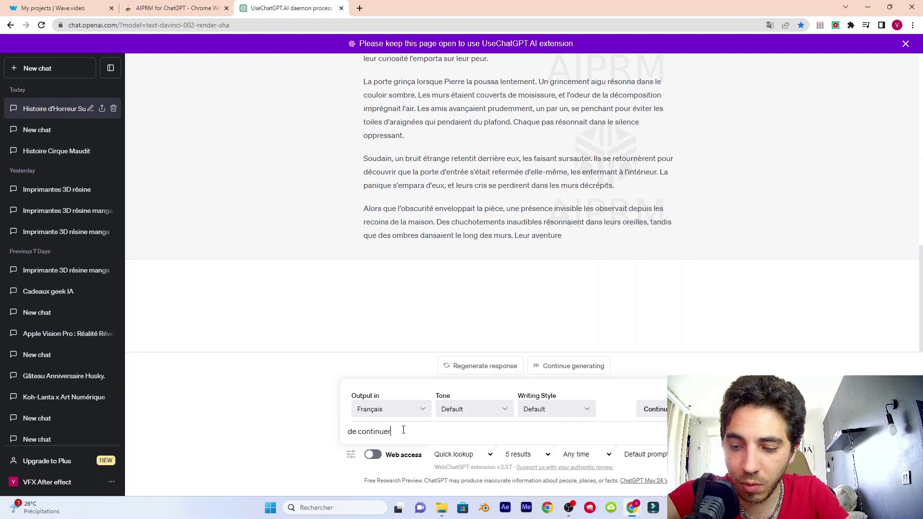
key("Return")
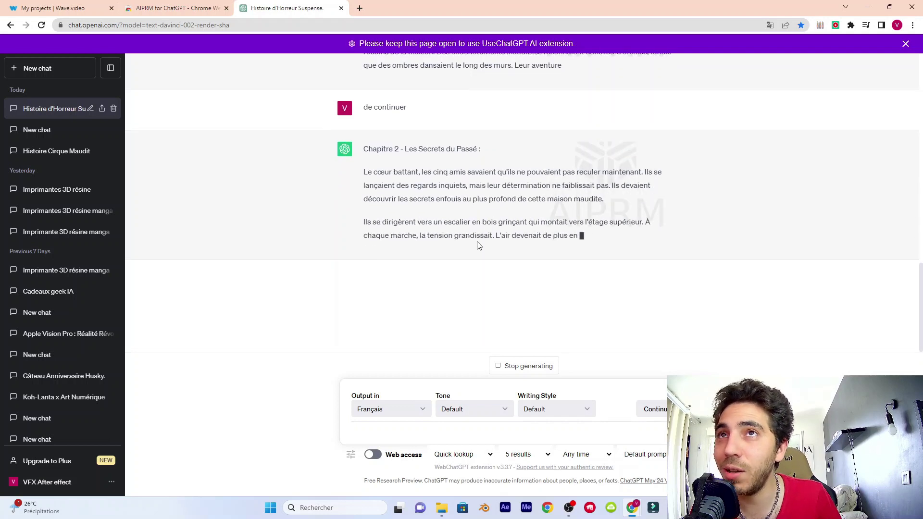
Step: Review the pasted chapter in Wave.video, and copy the book title "La Maison de l'Ombre" from the ChatGPT story
left_click(86, 4)
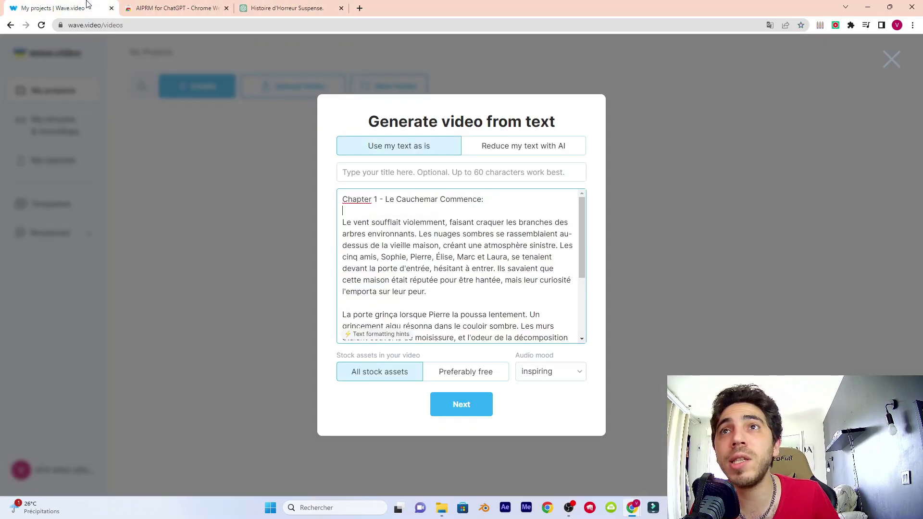
scroll(446, 228, "down", 3)
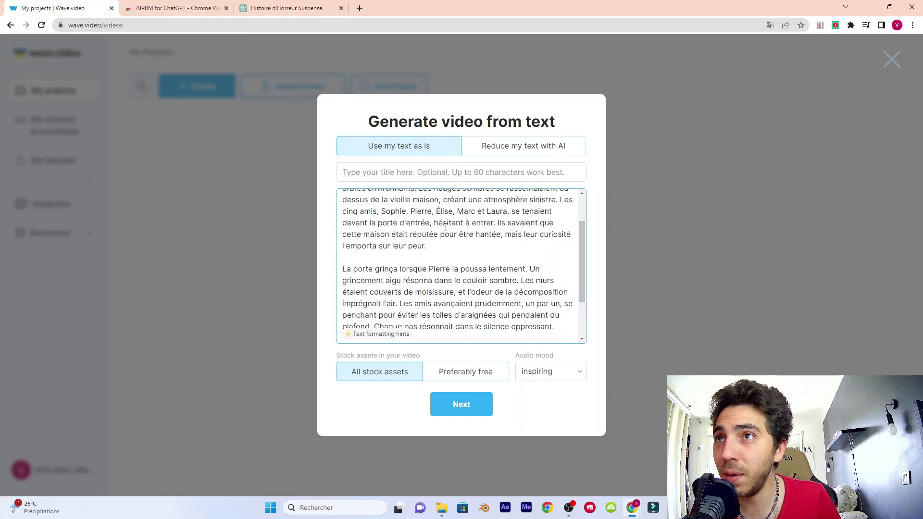
scroll(452, 284, "up", 3)
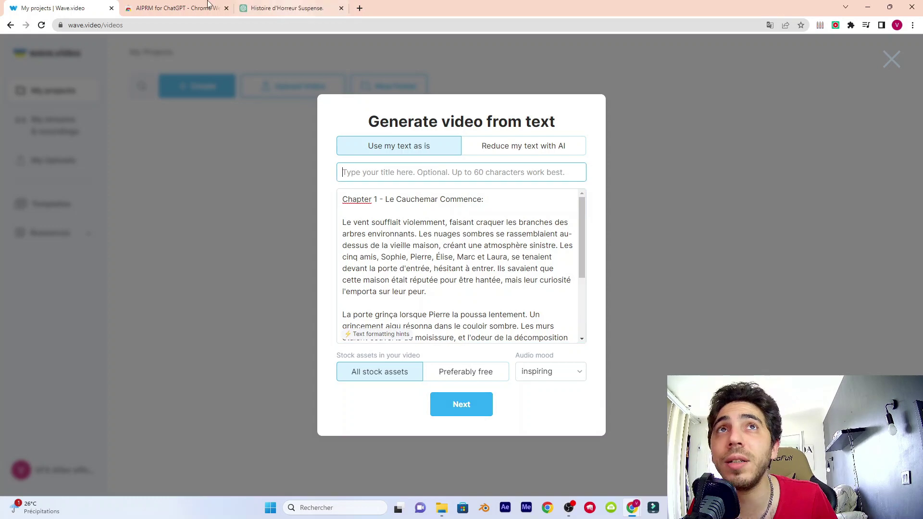
left_click(276, 7)
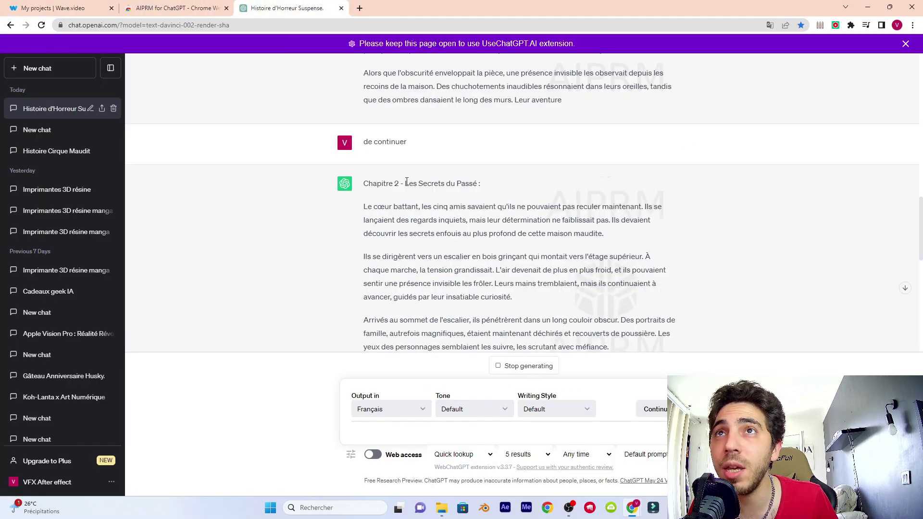
scroll(403, 216, "up", 9)
left_click_drag(402, 288, 493, 288)
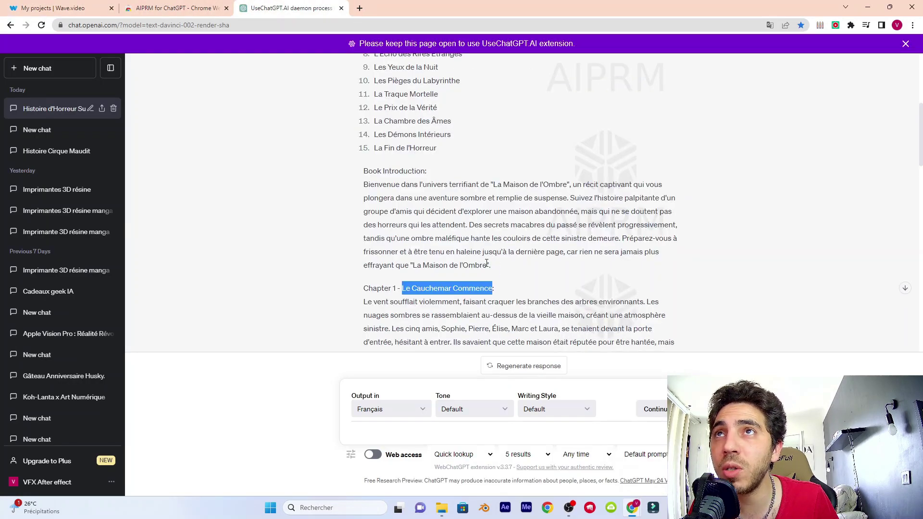
scroll(487, 263, "up", 5)
left_click_drag(405, 148, 476, 150)
right_click(473, 149)
left_click(476, 156)
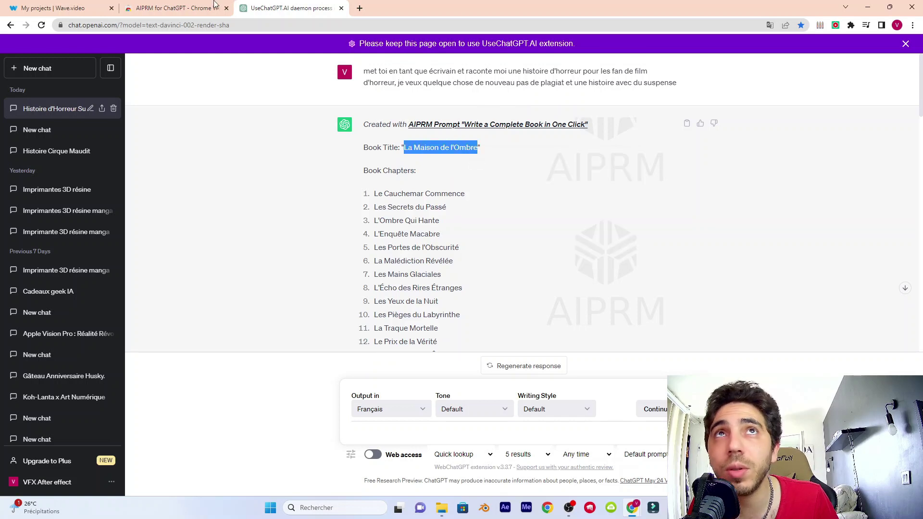
Step: Switch to Wave.video, title the video "La Maison de l'Ombre" and proceed to the format and style choices
left_click(53, 8)
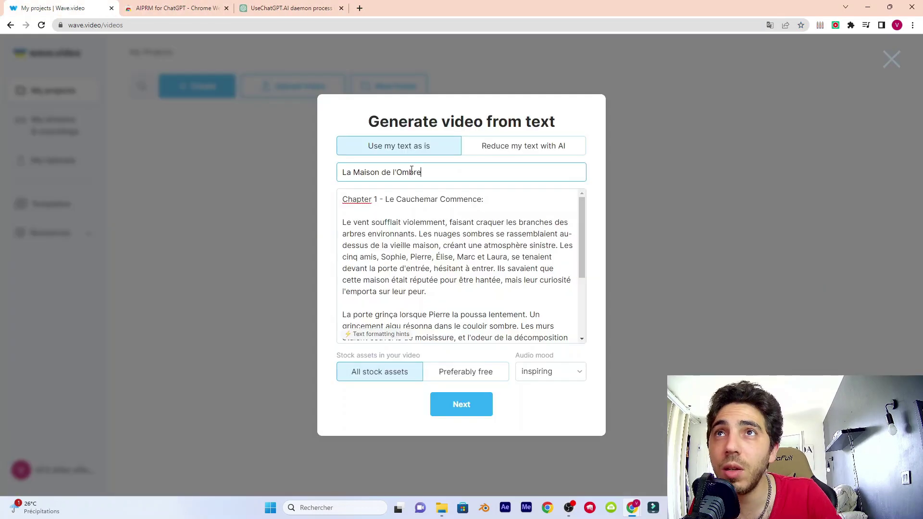
left_click(468, 407)
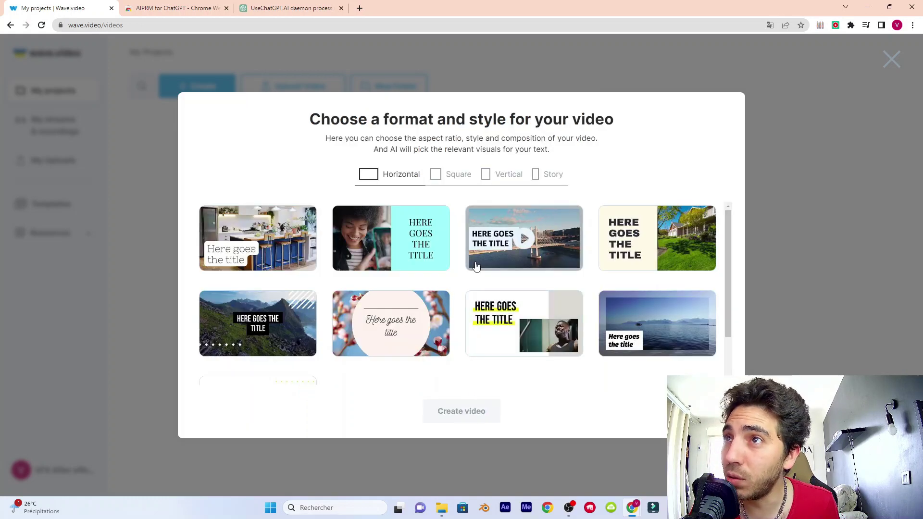
scroll(454, 359, "down", 1)
scroll(457, 351, "up", 1)
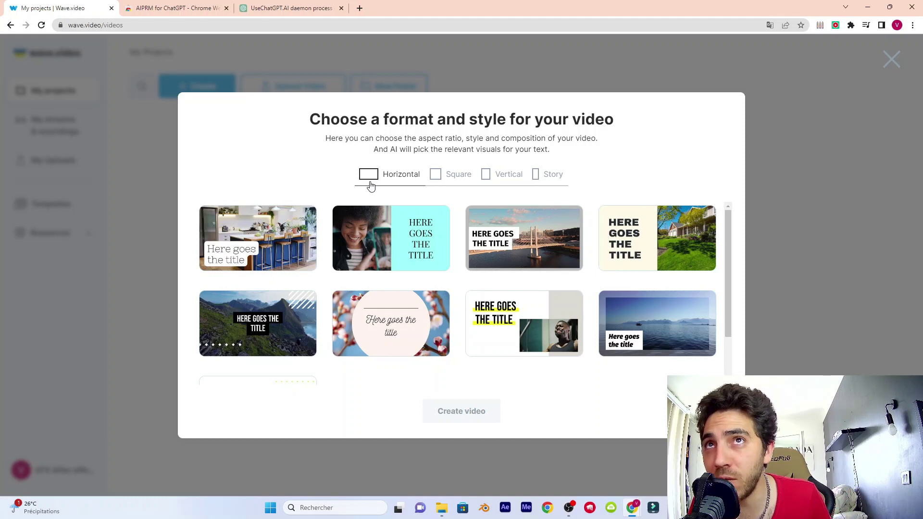
Step: Compare the style previews in the Square, Vertical and Story formats and return to Horizontal
left_click(436, 176)
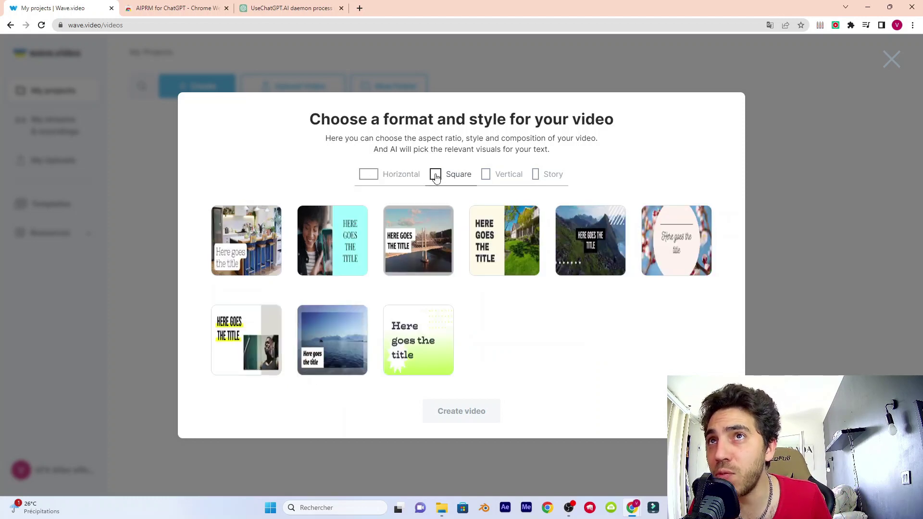
left_click(485, 175)
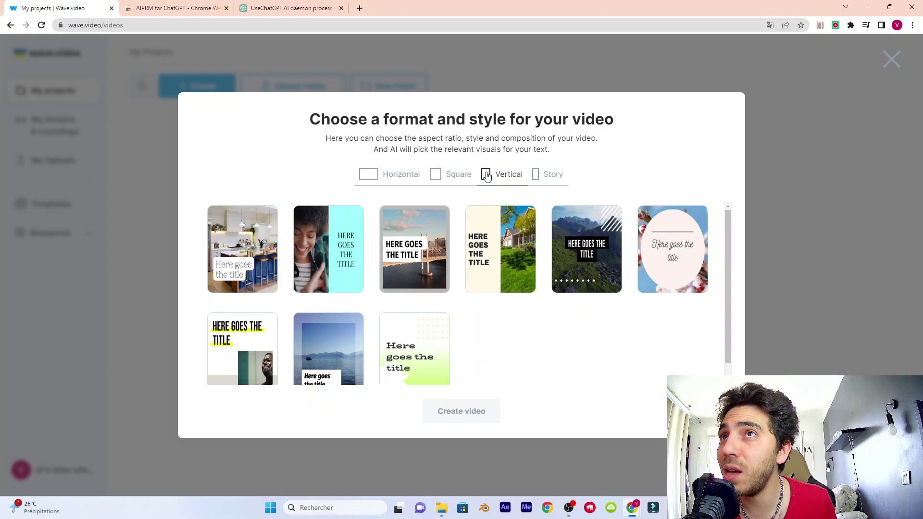
left_click(540, 177)
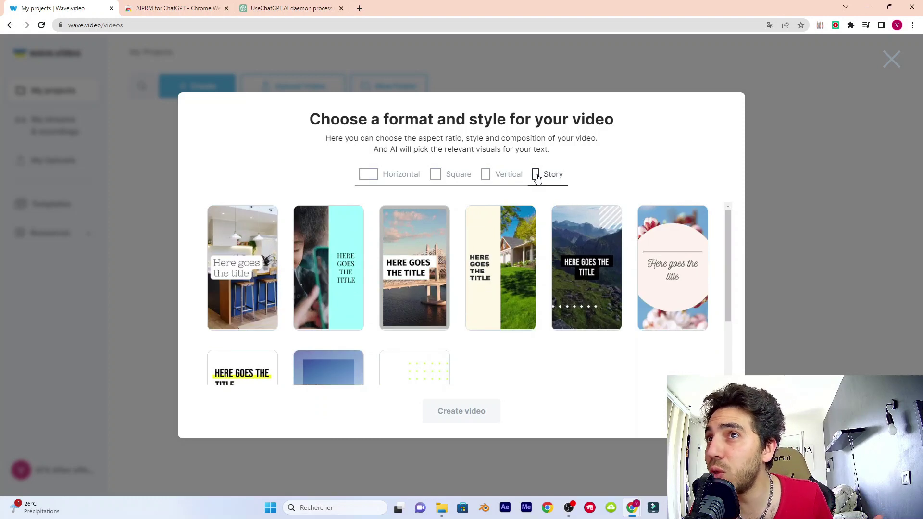
left_click(484, 176)
left_click(370, 176)
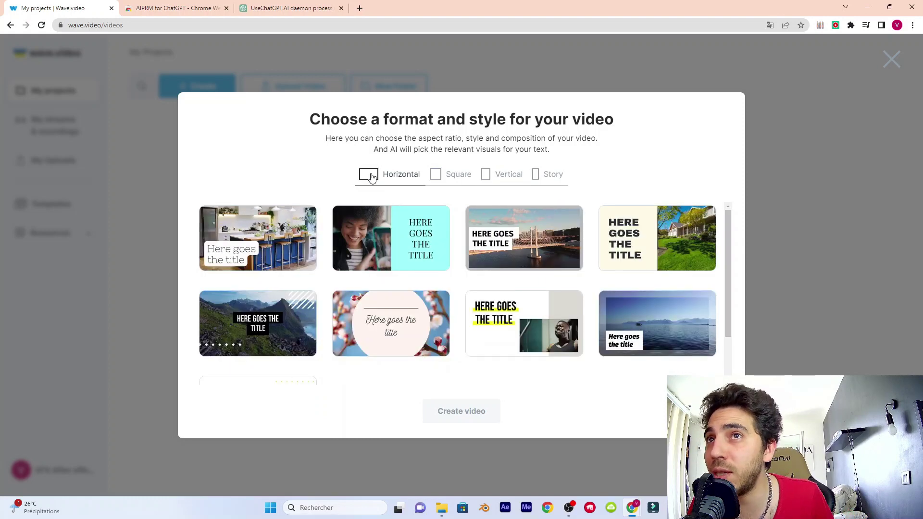
Step: Choose the horizontal style with the grey-framed bridge image and create the video
mouse_move(515, 242)
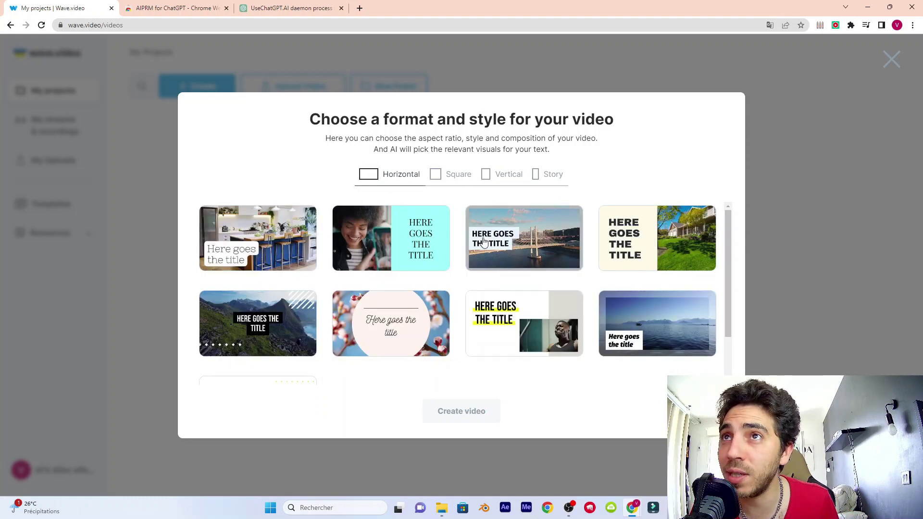
left_click(514, 240)
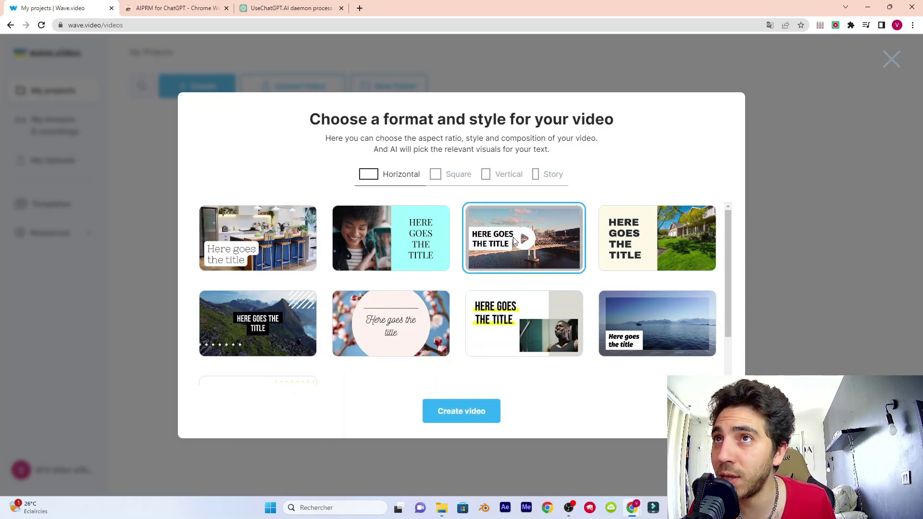
left_click(461, 411)
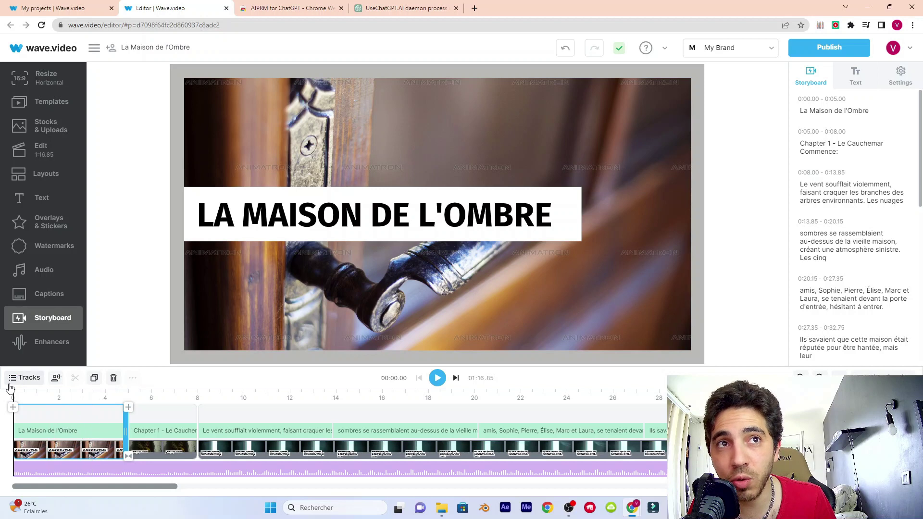
Step: Preview the generated video from the end of the Chapter 1 heading scene and return to its beginning
left_click_drag(13, 393, 196, 396)
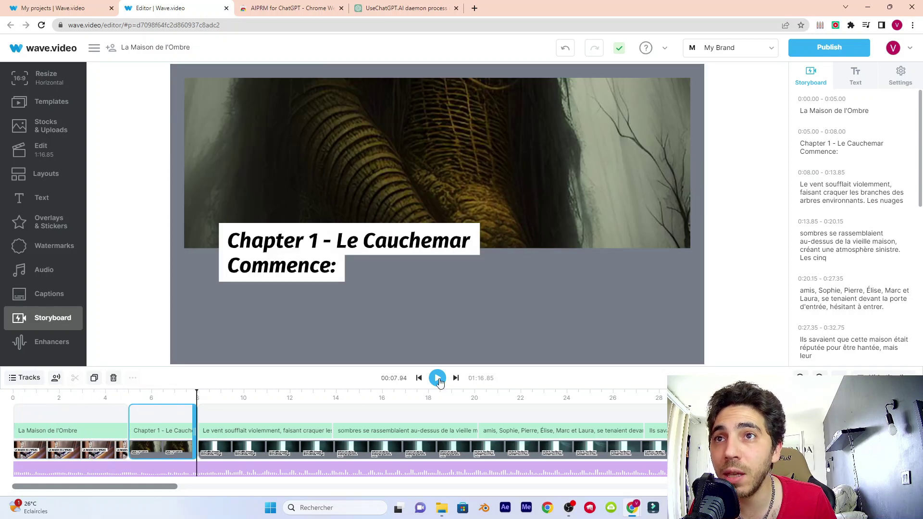
left_click(438, 379)
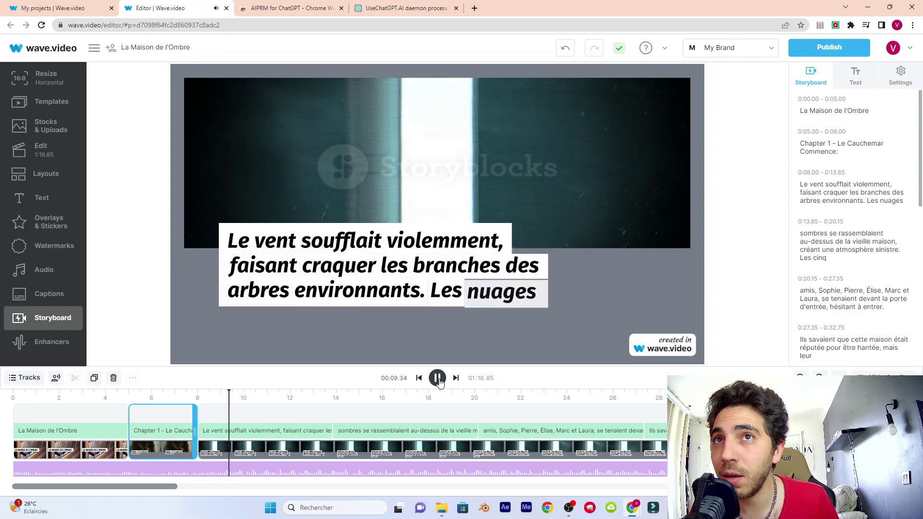
left_click(438, 379)
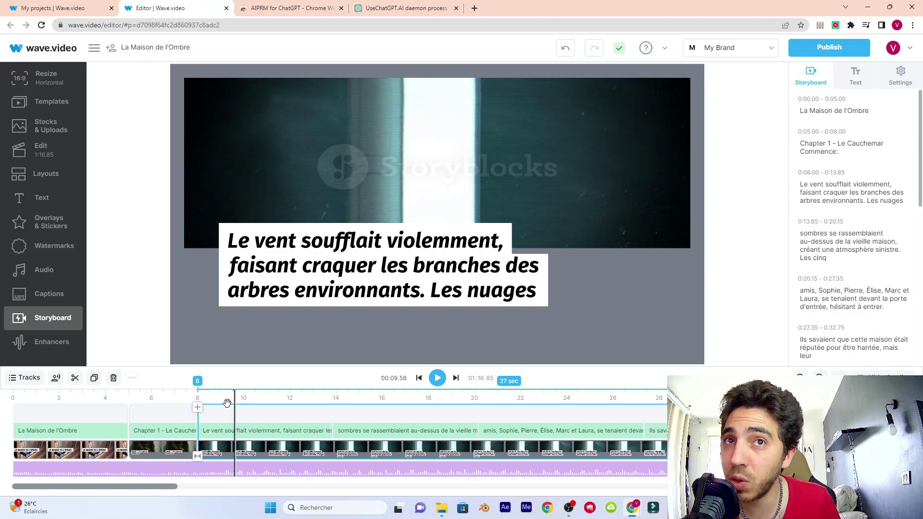
left_click(13, 399)
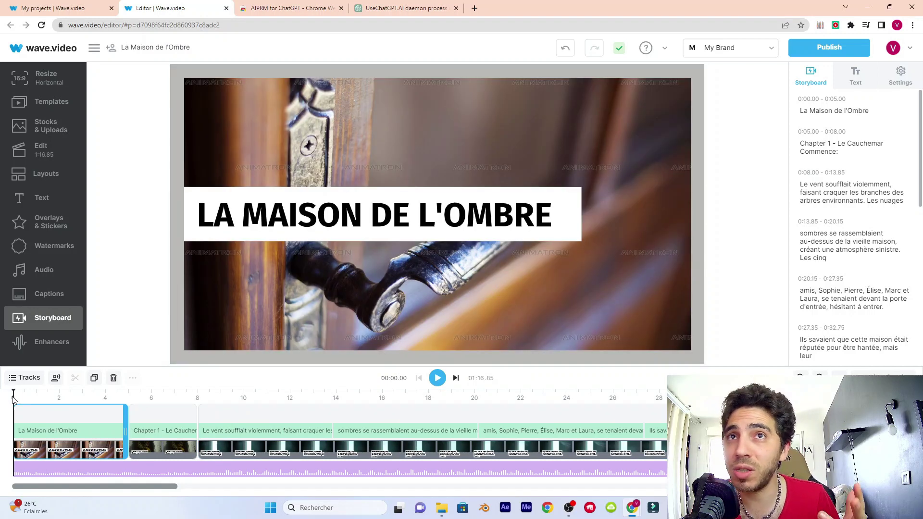
Step: Search the stock library for "horreur" to replace the title scene's door handle image
left_click(314, 301)
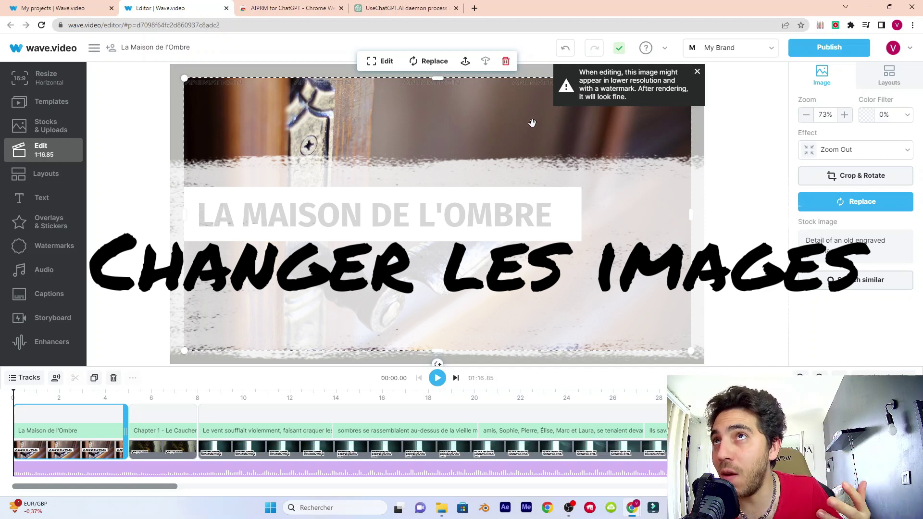
left_click(435, 61)
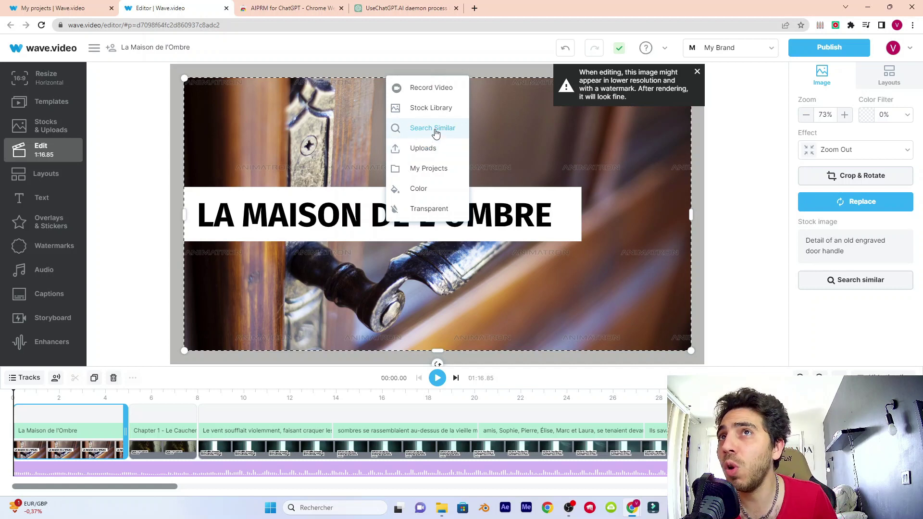
left_click(439, 110)
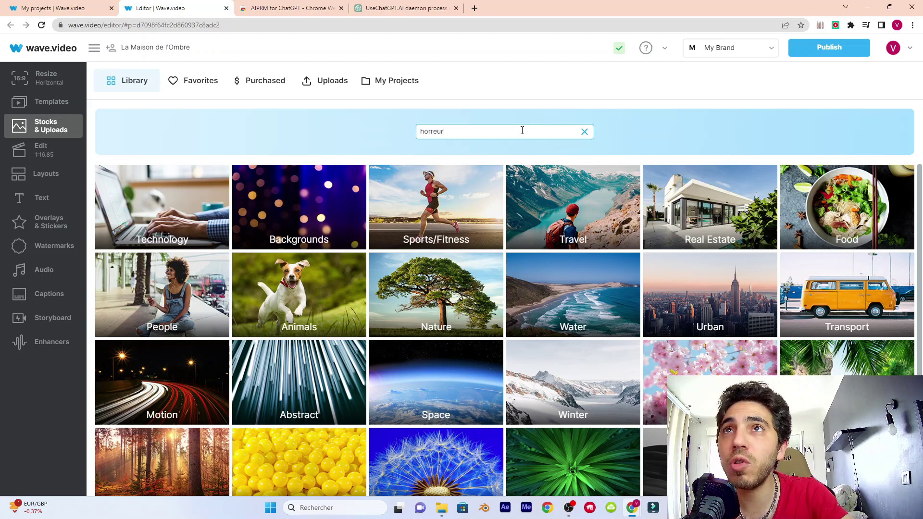
type("horreur")
key("Return")
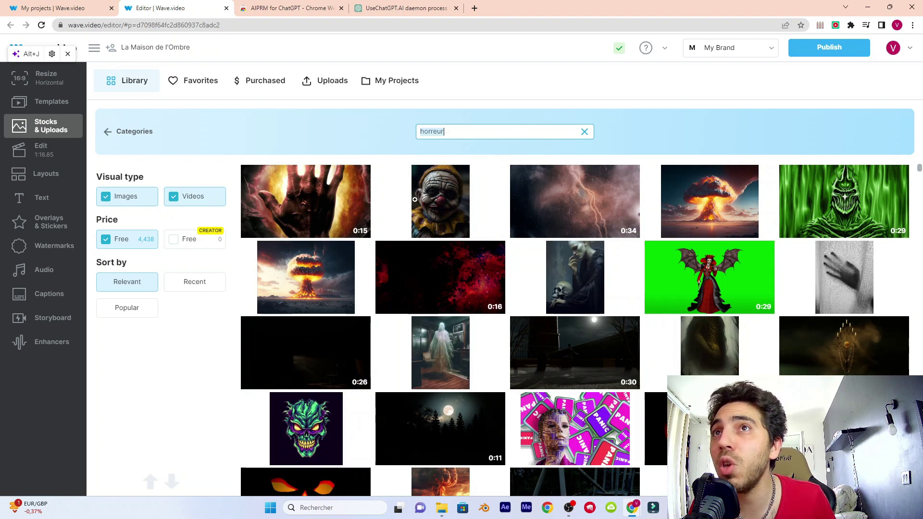
Step: Browse the stock results and replace the title scene's background with the free "rainfall, rain, city" video
mouse_move(423, 204)
scroll(444, 202, "down", 2)
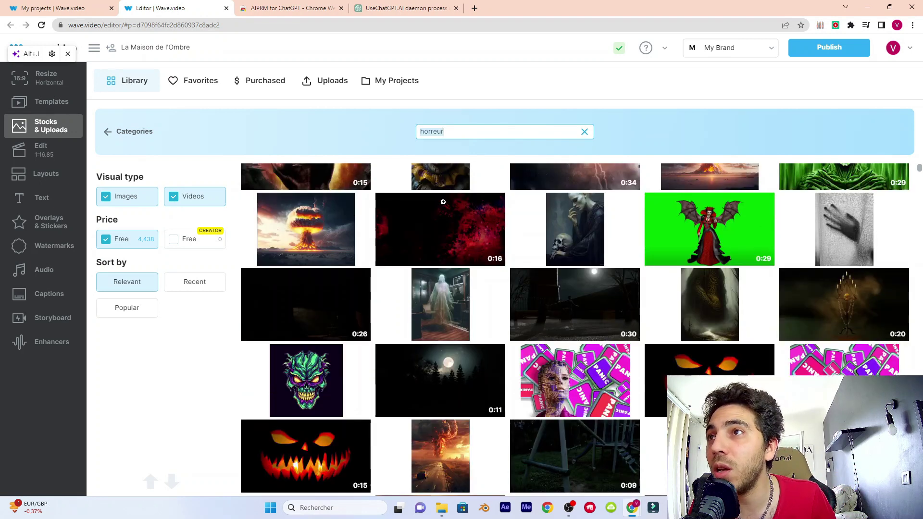
scroll(450, 211, "up", 2)
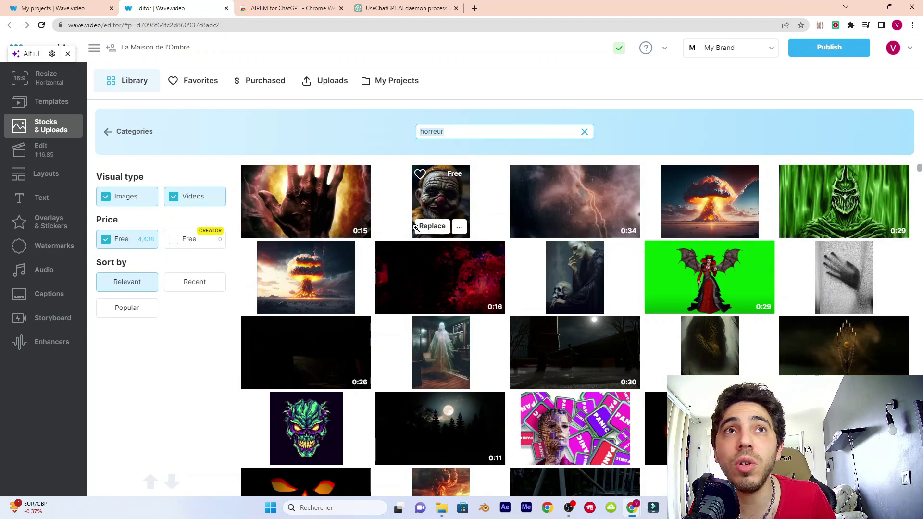
scroll(332, 298, "down", 5)
scroll(476, 261, "down", 3)
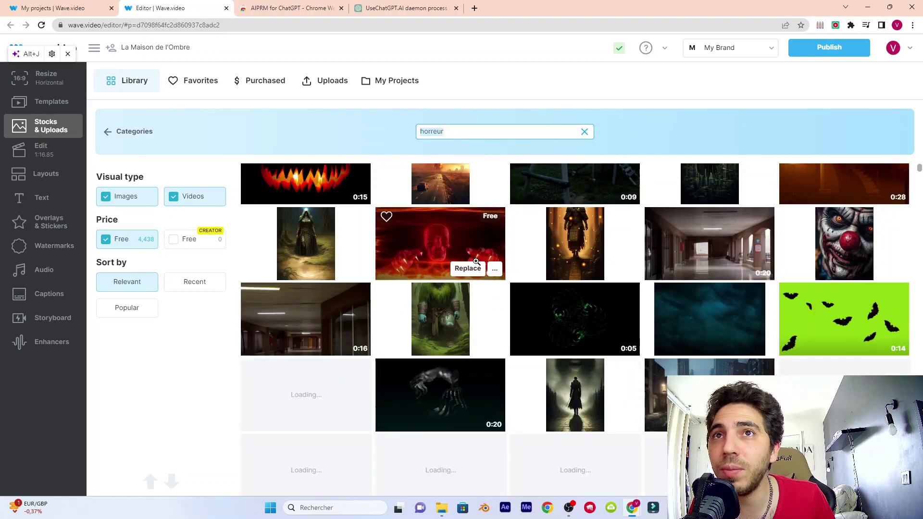
left_click(656, 399)
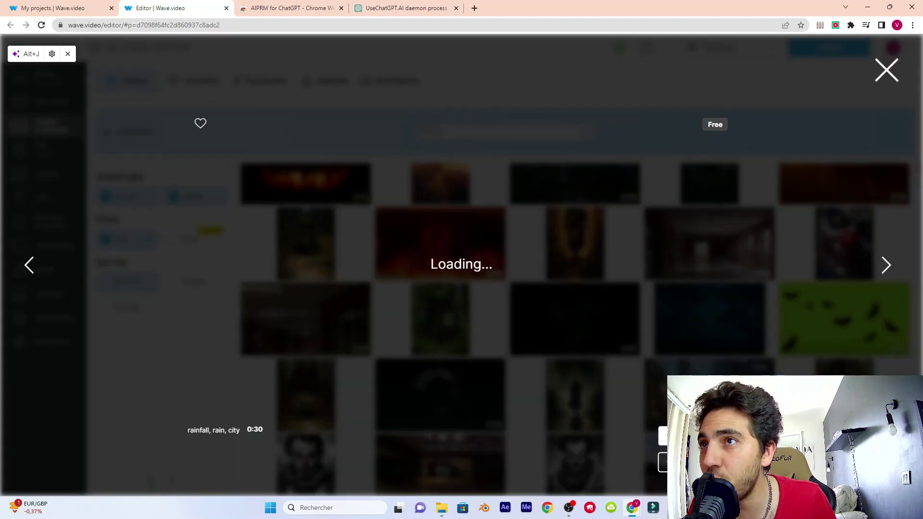
left_click(663, 436)
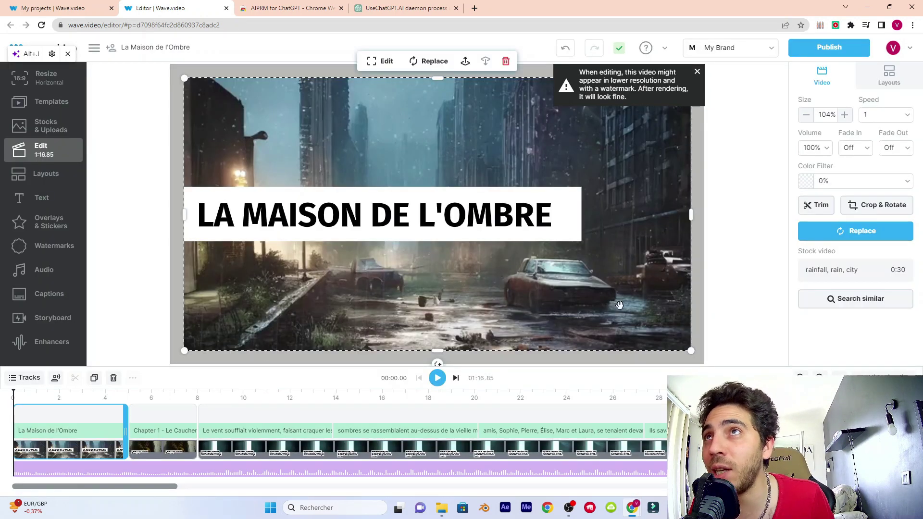
Step: Set the background music track's volume to 0% and preview the video's opening scenes
left_click(437, 379)
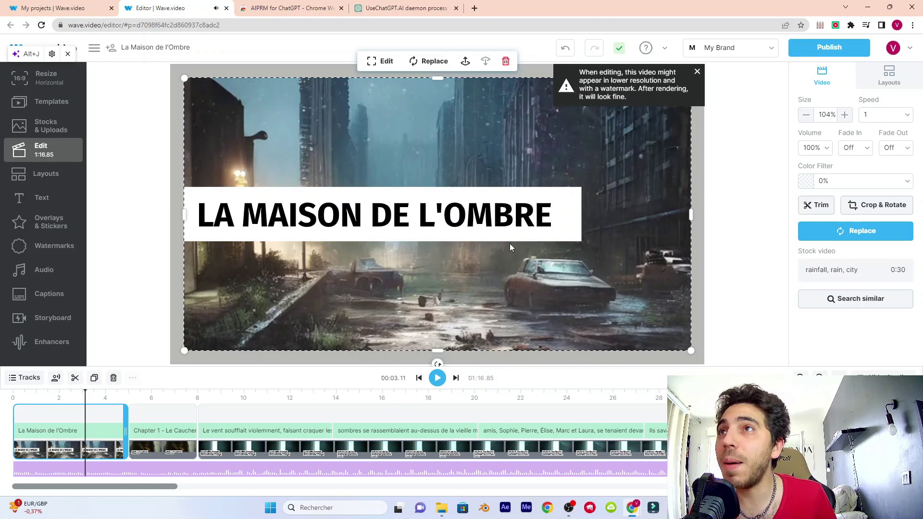
left_click(66, 473)
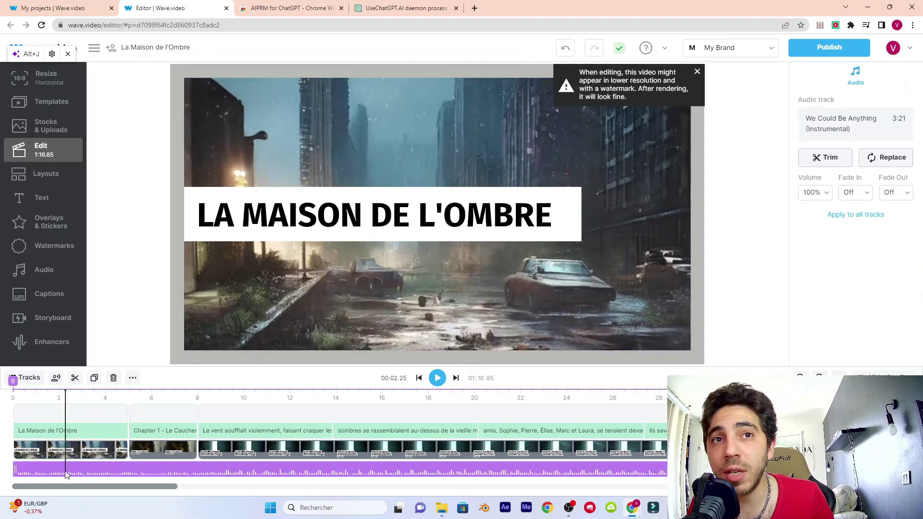
left_click(815, 193)
left_click_drag(775, 216, 735, 217)
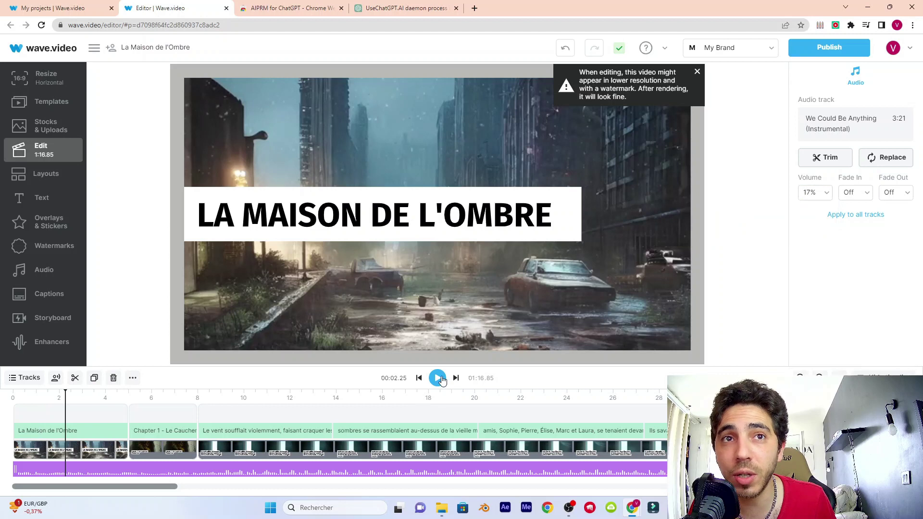
left_click(817, 193)
left_click_drag(734, 216, 728, 217)
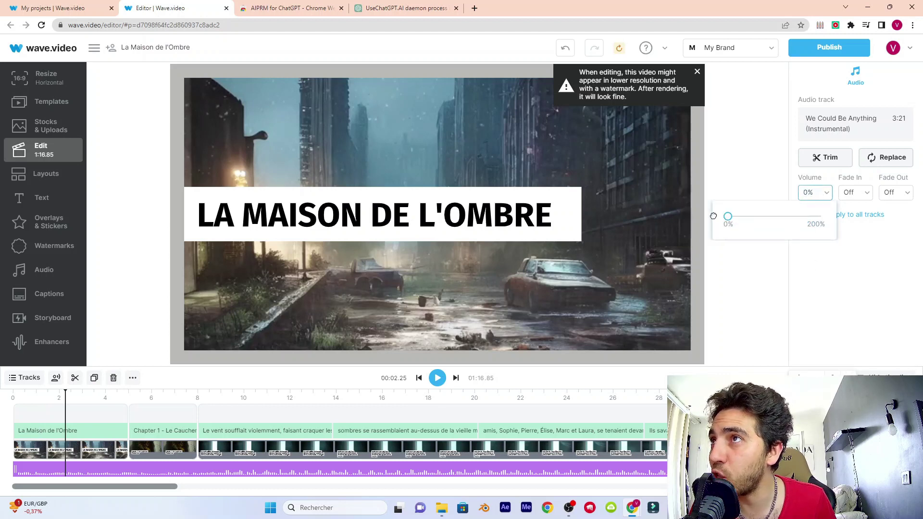
left_click(437, 379)
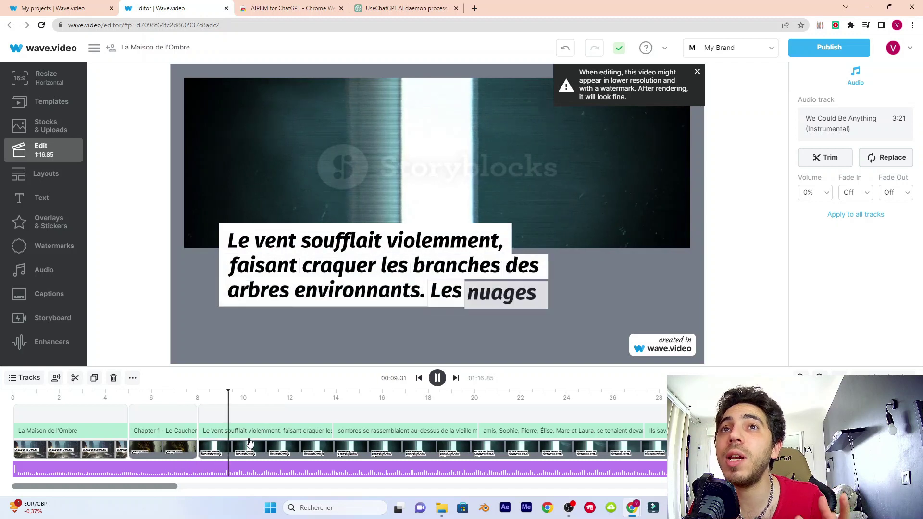
left_click(435, 378)
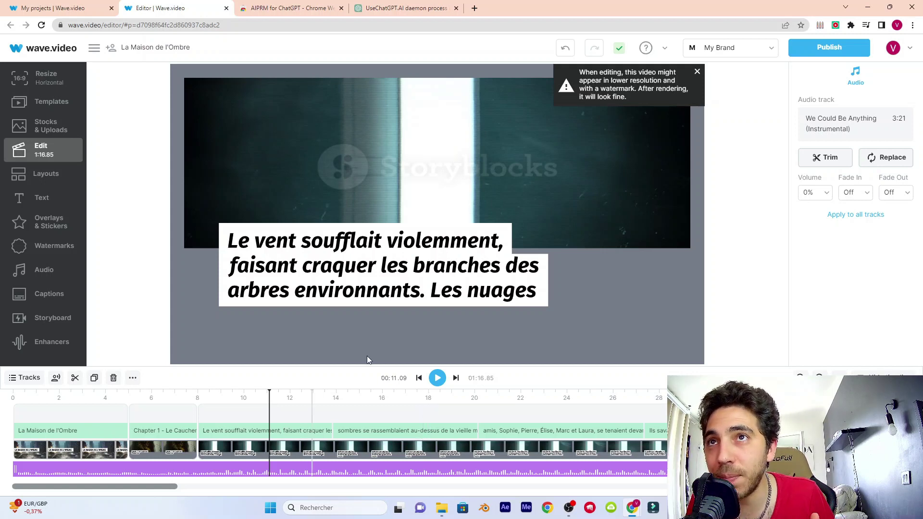
Step: Move the words "Les nuages" from the end of the "Le vent soufflait" caption to the start of the following caption
left_click(432, 299)
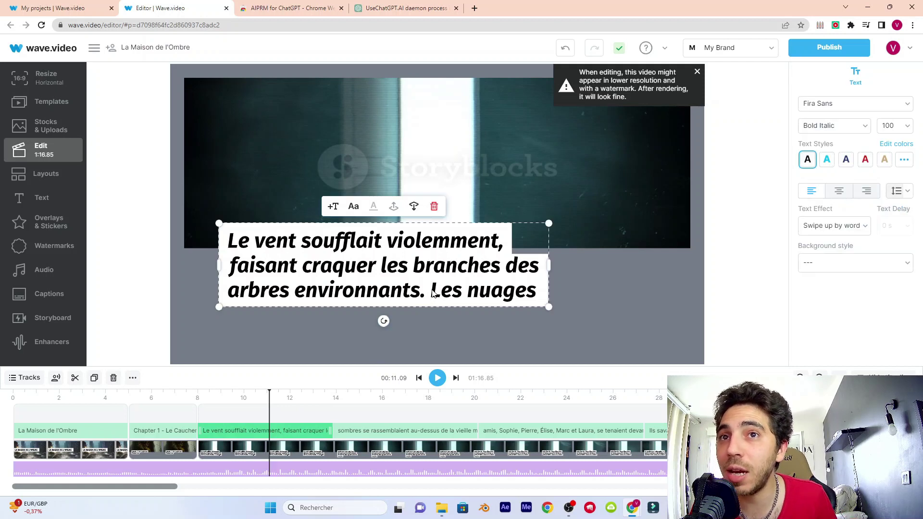
left_click_drag(432, 294, 538, 292)
key("ctrl+c")
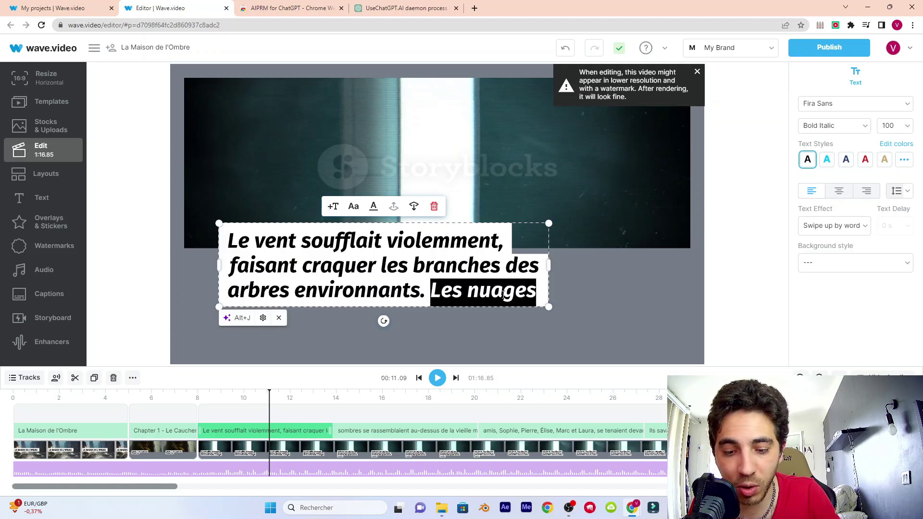
key("BackSpace")
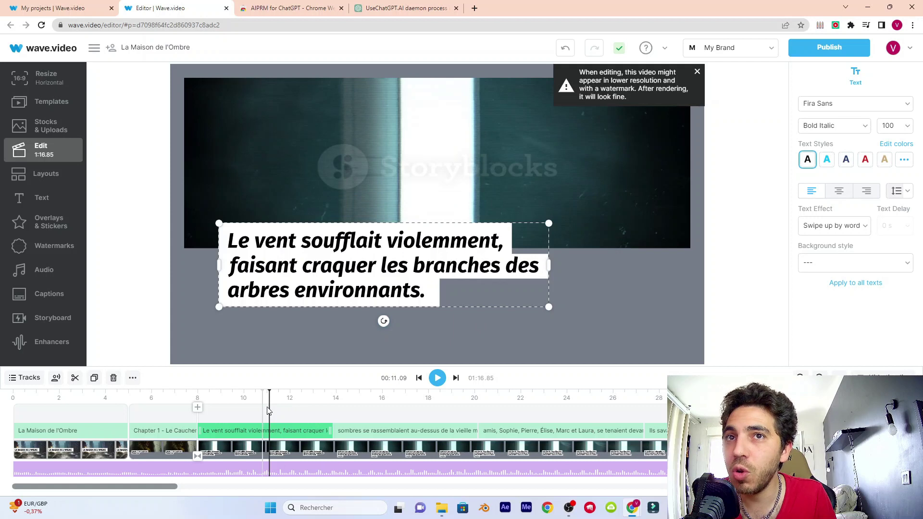
left_click_drag(270, 398, 362, 402)
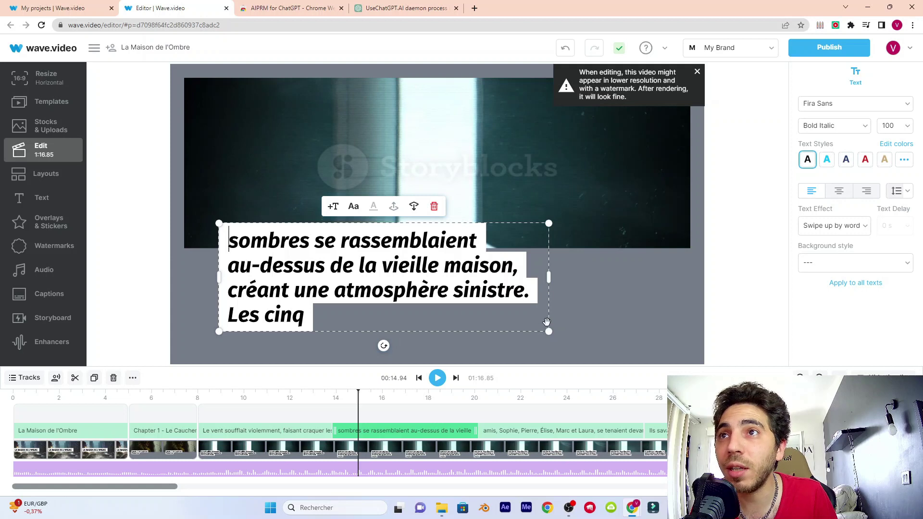
key("ctrl+v")
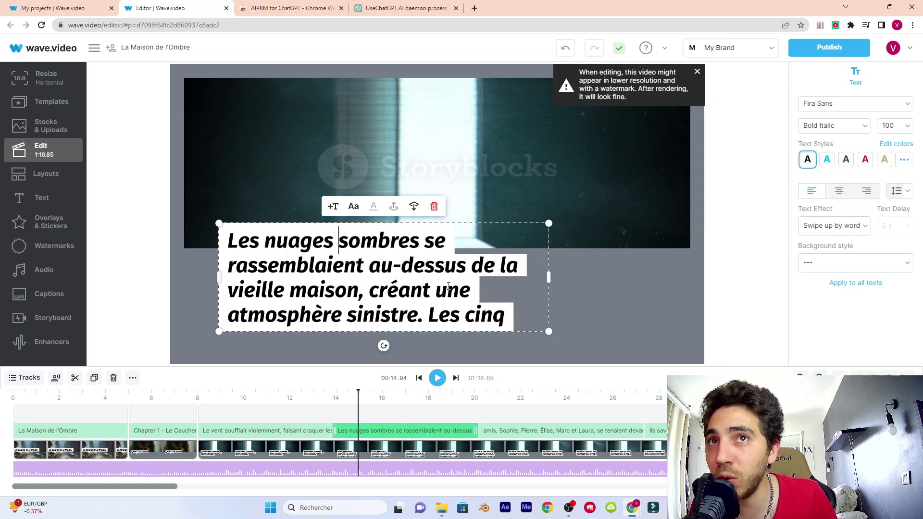
Step: Move "Les cinq" from the end of the "Les nuages sombres" caption to the start of the "amis, Sophie, Pierre" caption
left_click_drag(424, 315, 504, 315)
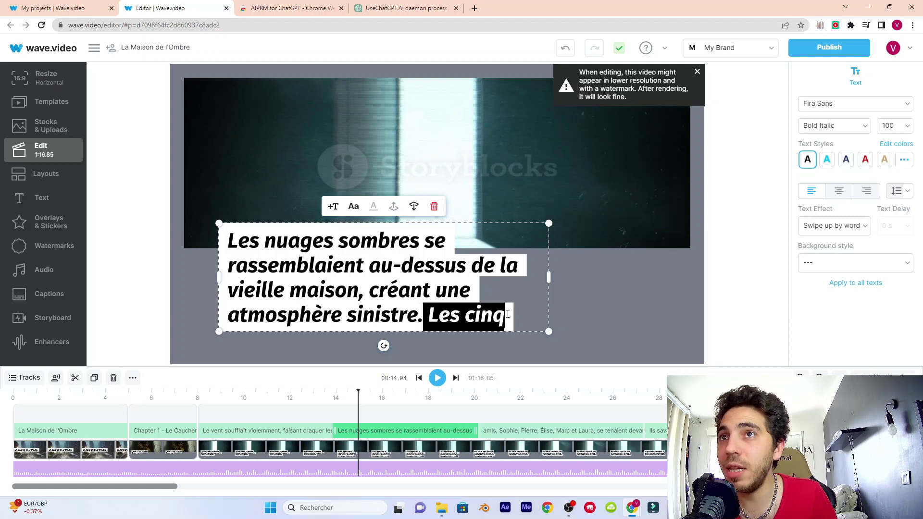
key("ctrl+x")
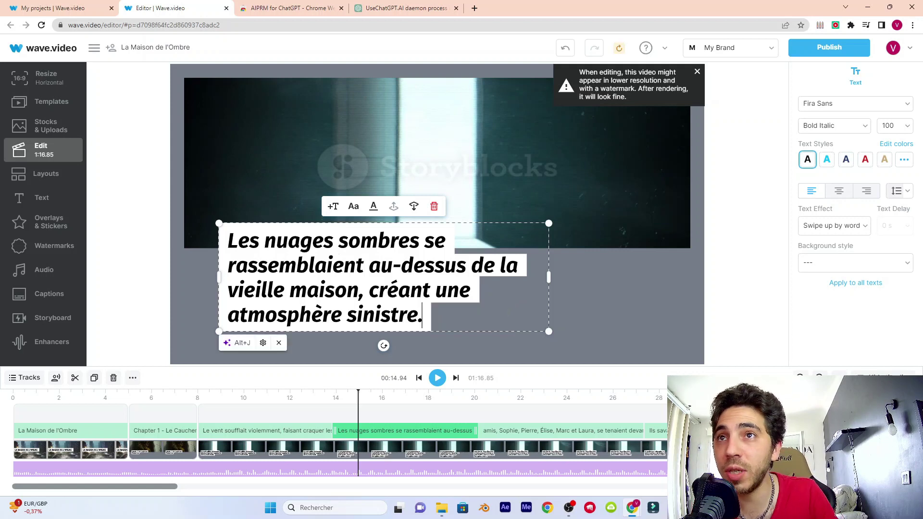
left_click(491, 400)
left_click(385, 274)
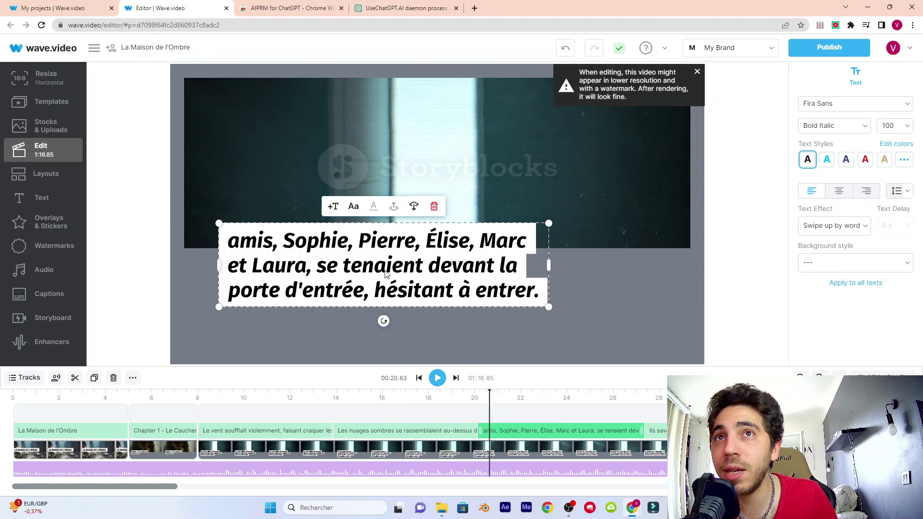
left_click(220, 238)
key("ctrl+v")
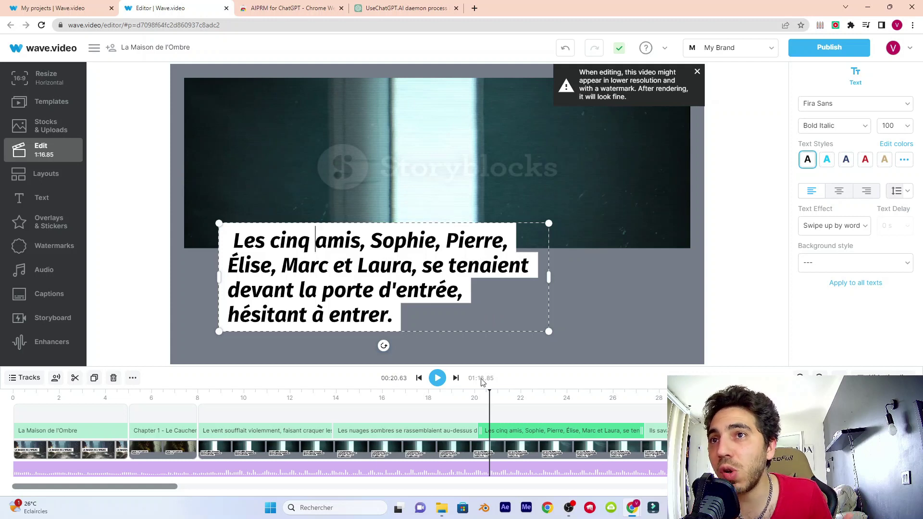
left_click(69, 433)
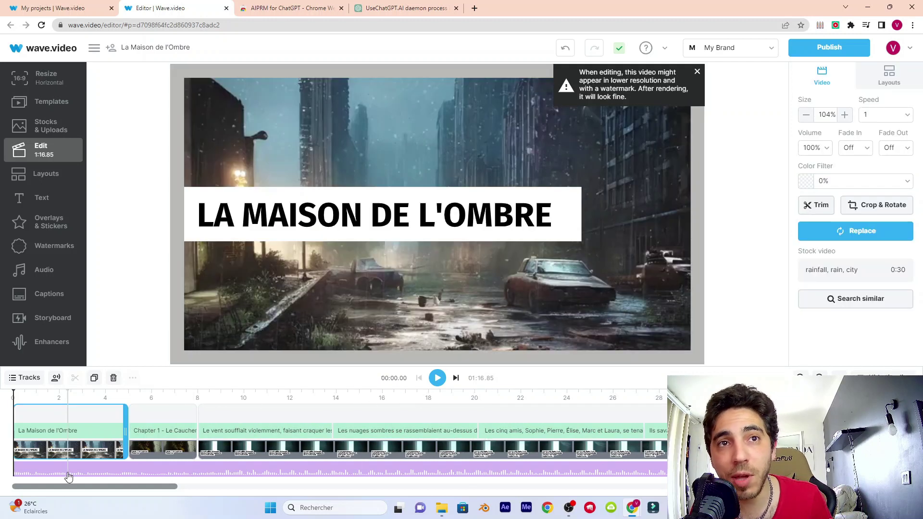
left_click(68, 475)
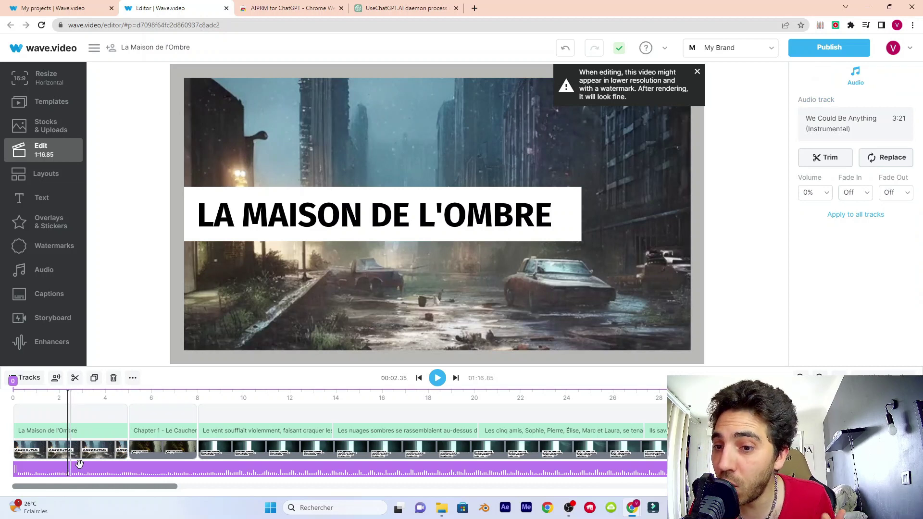
left_click(890, 160)
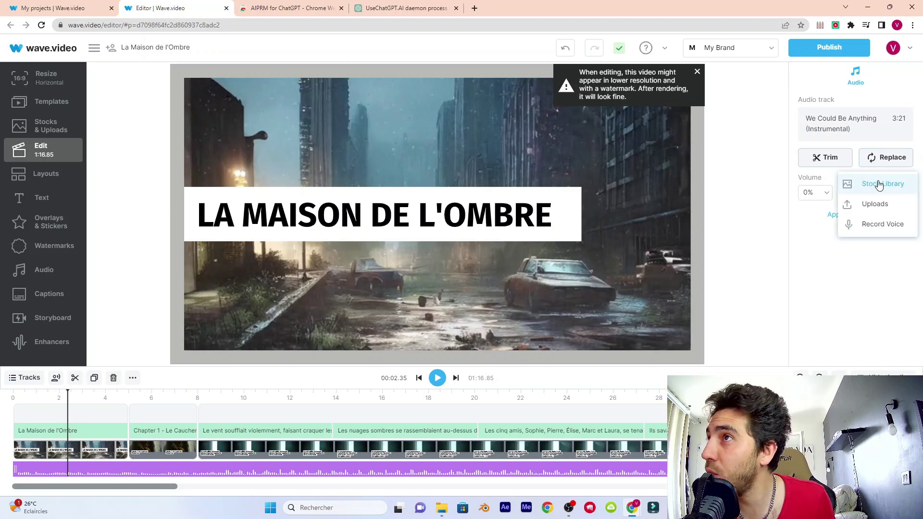
left_click(879, 186)
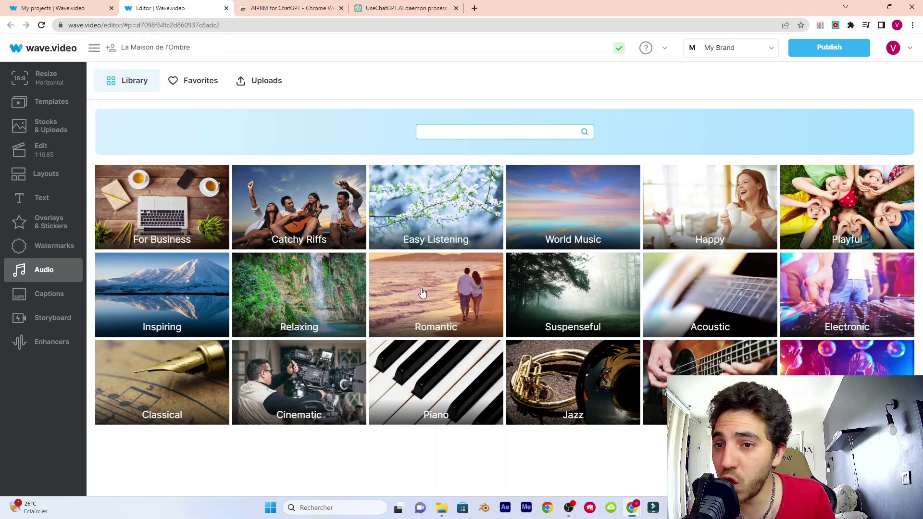
Step: Open YouTube in a new browser tab and search for "musique libre de droit"
left_click(475, 8)
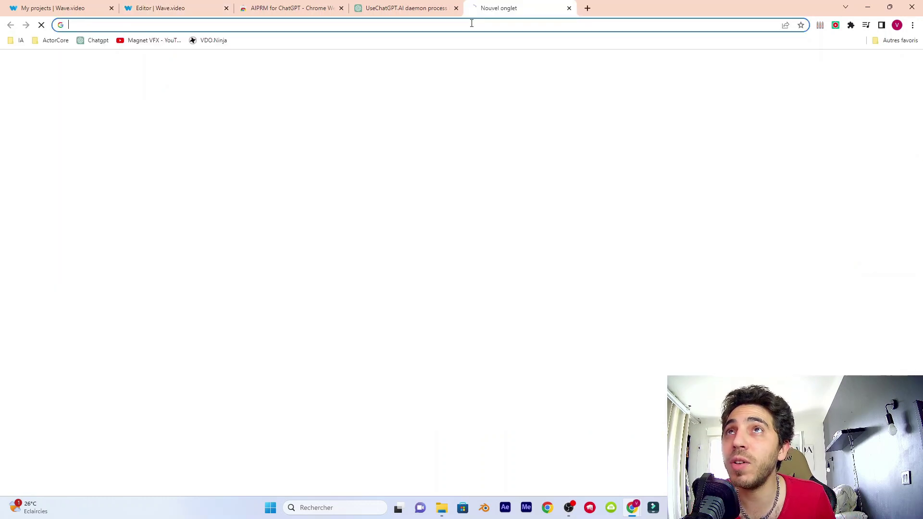
type("u")
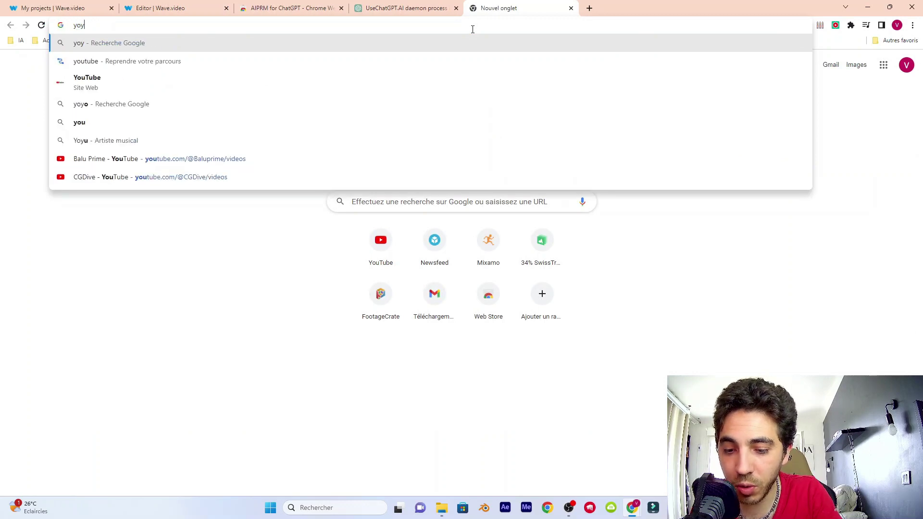
key("Return")
left_click(417, 47)
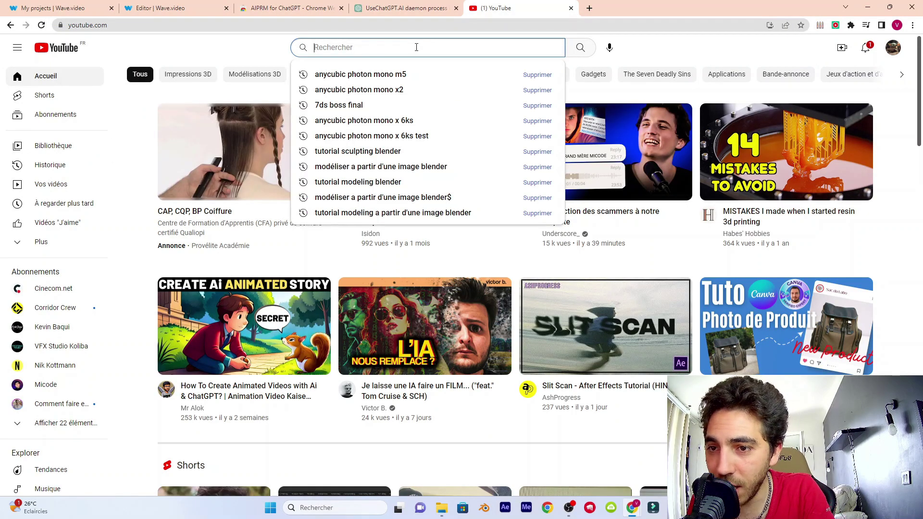
type("musi")
key("Down")
key("Return")
Step: Look over the royalty-free music results and refine the YouTube search to "musique libre de droit horreur"
scroll(463, 254, "down", 6)
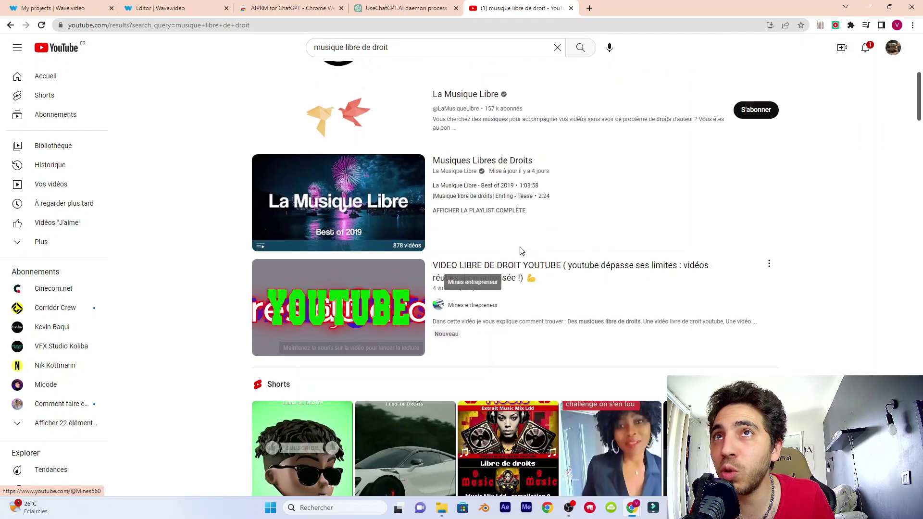
scroll(522, 250, "up", 4)
scroll(538, 336, "up", 2)
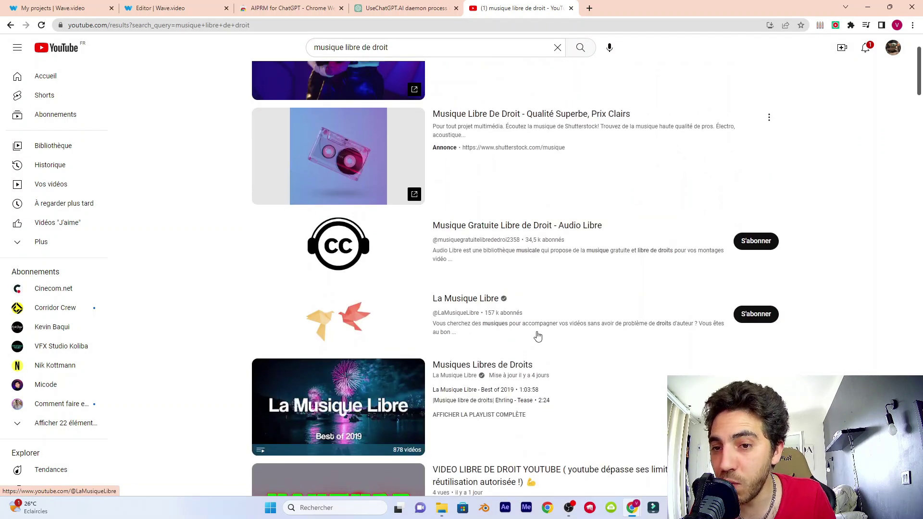
left_click(421, 51)
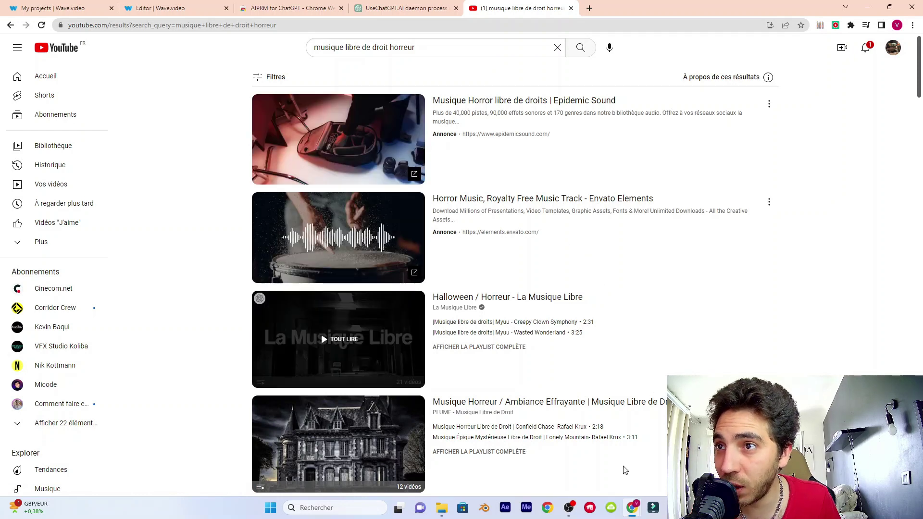
Step: Copy the link of the "Myuu - Creepy Clown Symphony" video into 4K Video Downloader and choose to download only the clip
left_click(617, 511)
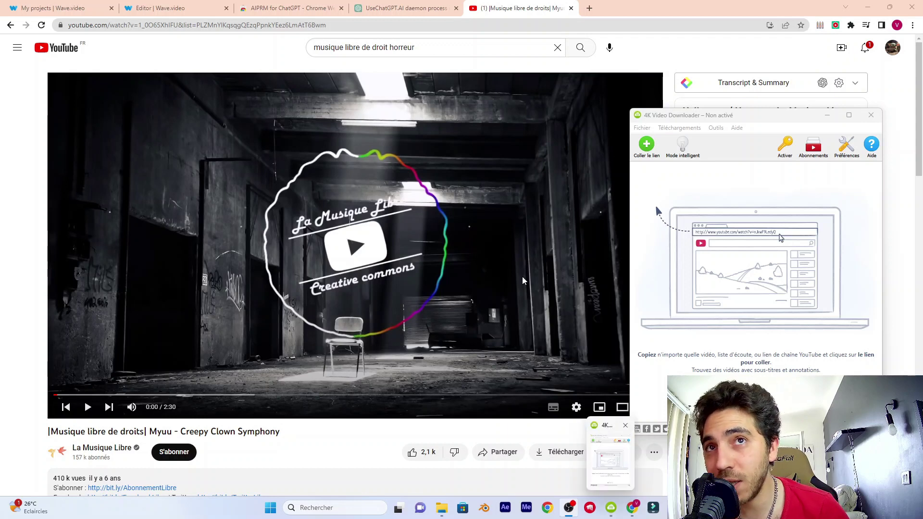
left_click(237, 21)
left_click(237, 21)
right_click(237, 21)
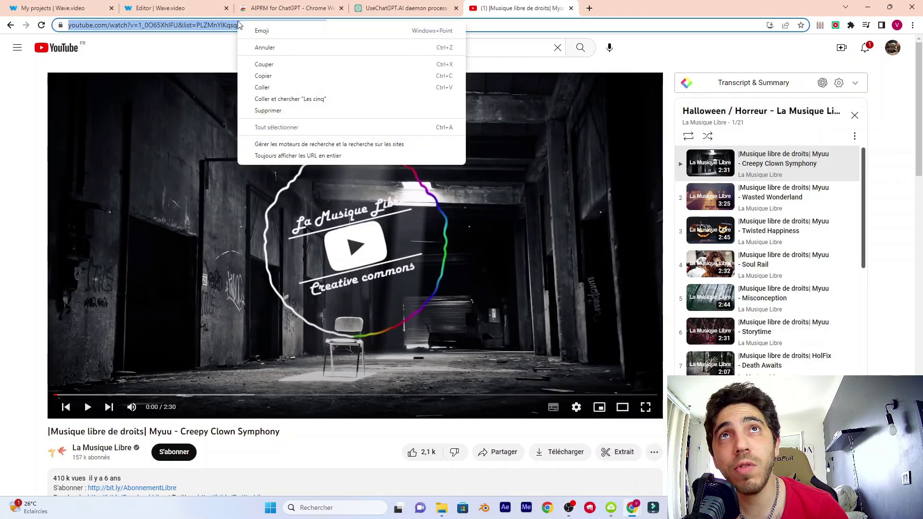
left_click(269, 75)
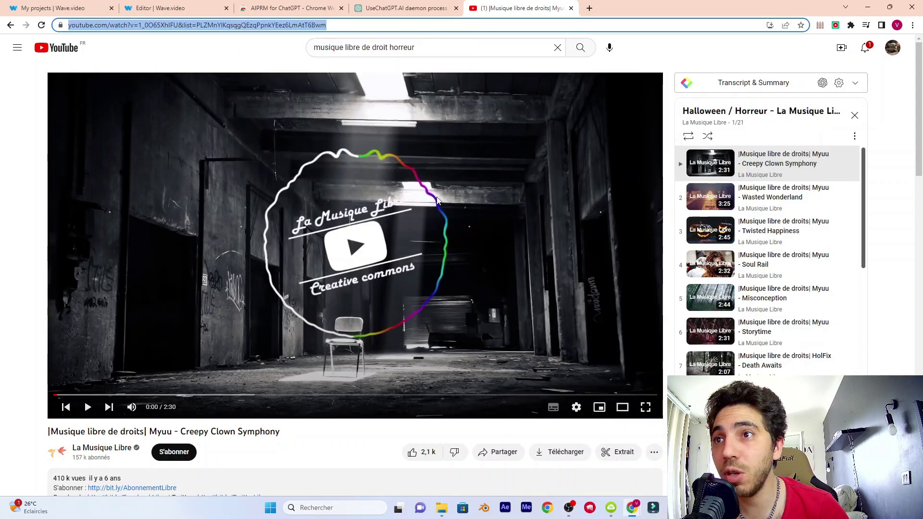
left_click(611, 507)
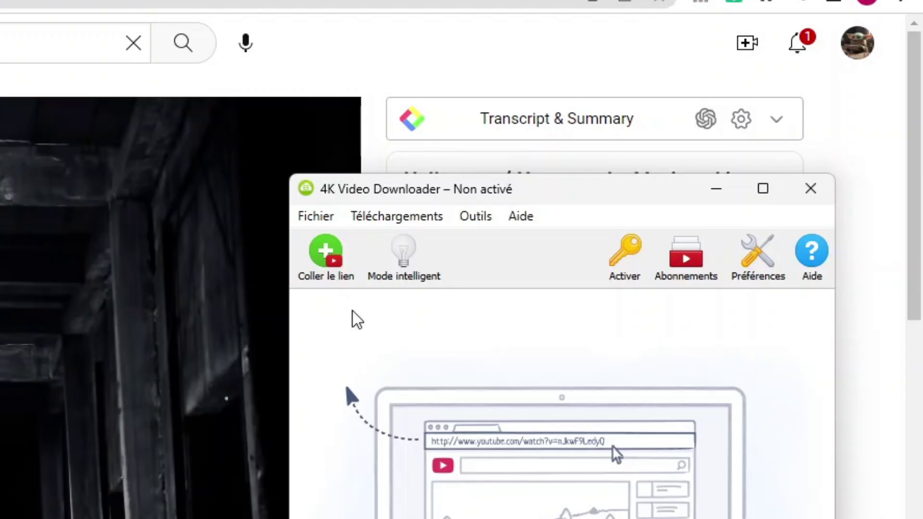
left_click(339, 279)
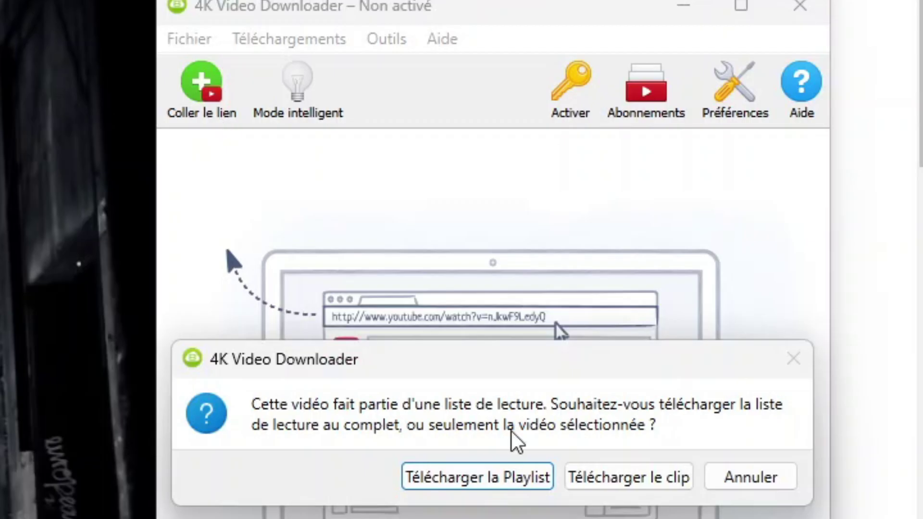
left_click(628, 477)
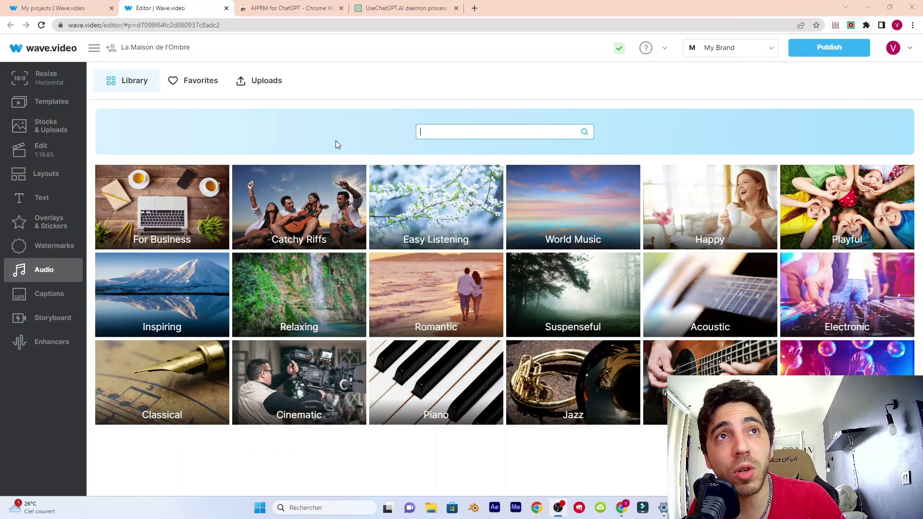
Step: Return to the Wave.video editor, delete the background music track and undo the deletion
left_click(52, 146)
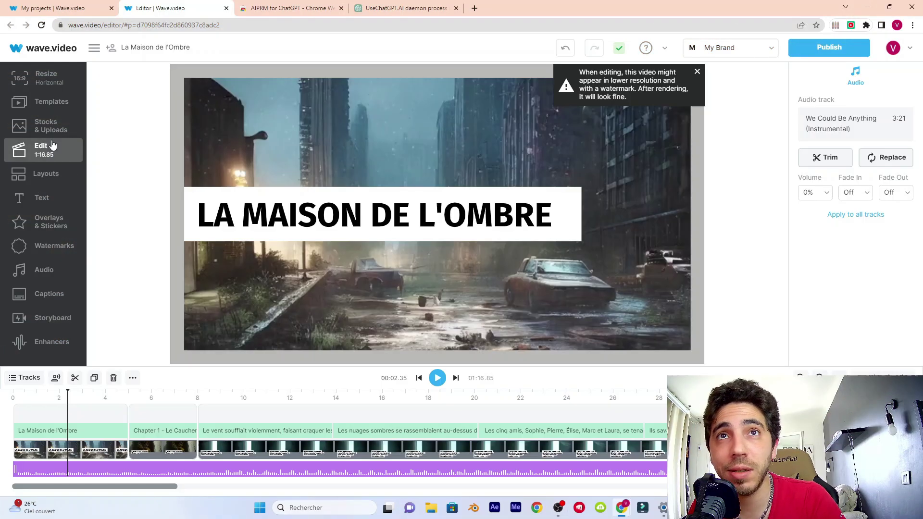
left_click(131, 467)
left_click(121, 468)
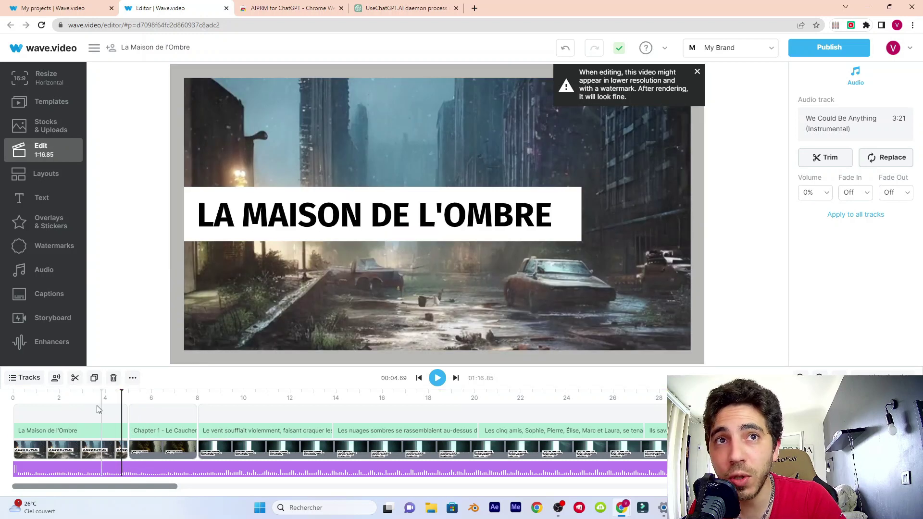
left_click(113, 378)
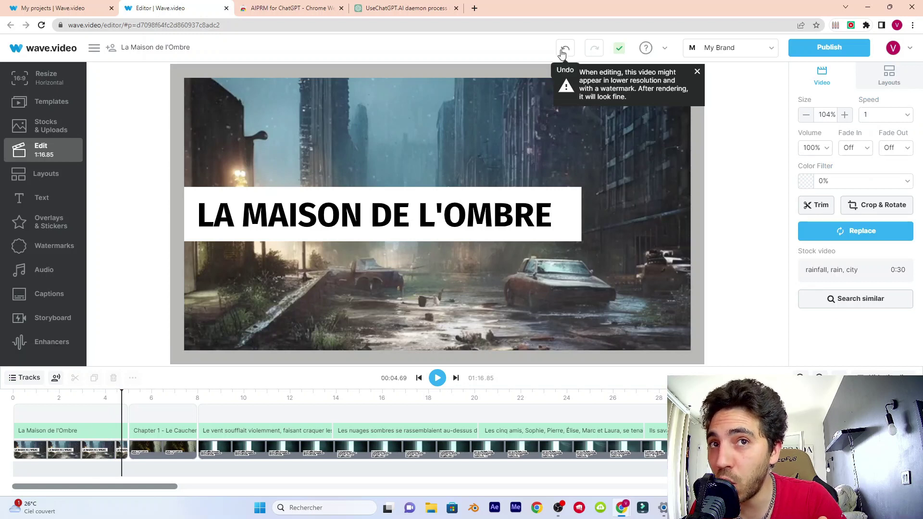
left_click(565, 49)
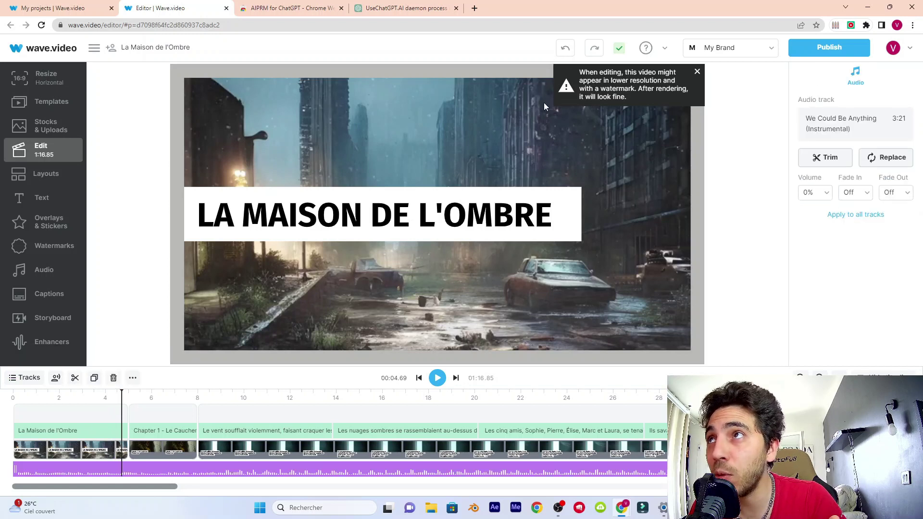
Step: Upload "horreurMusique libre de droits Myuu - Creepy Clown Symphony" from the Bureau folder and replace the background music track with it
left_click(888, 159)
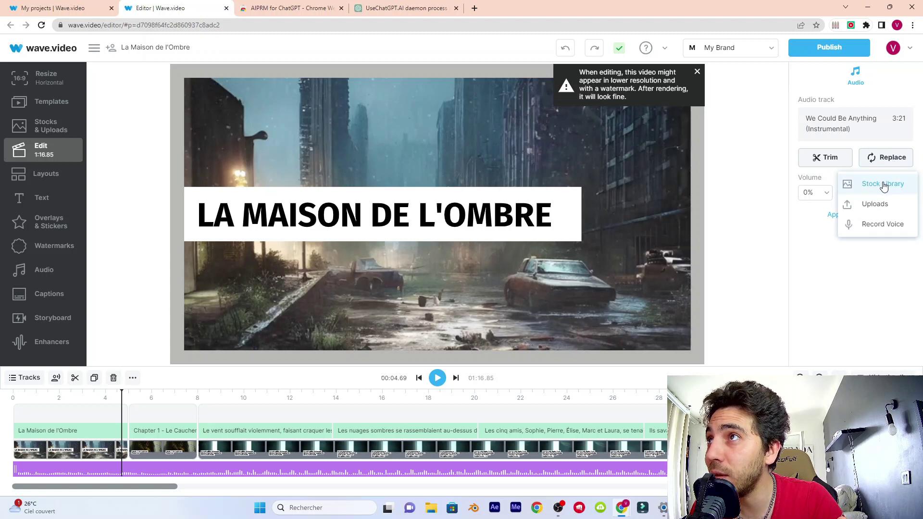
left_click(883, 202)
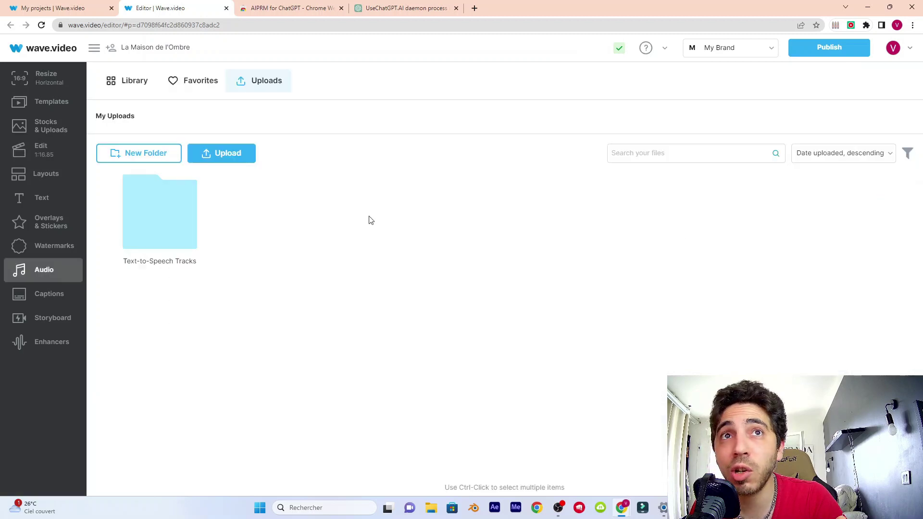
left_click(226, 164)
left_click(39, 96)
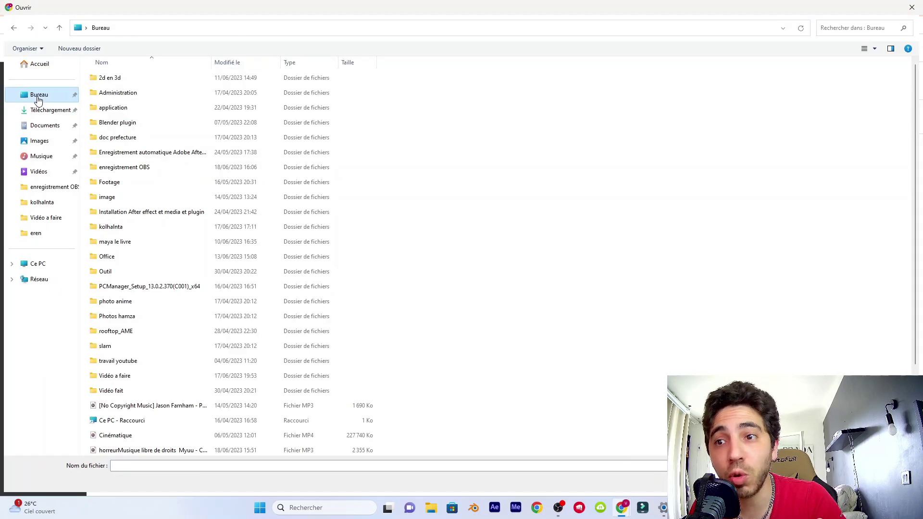
scroll(200, 319, "down", 3)
left_click(199, 345)
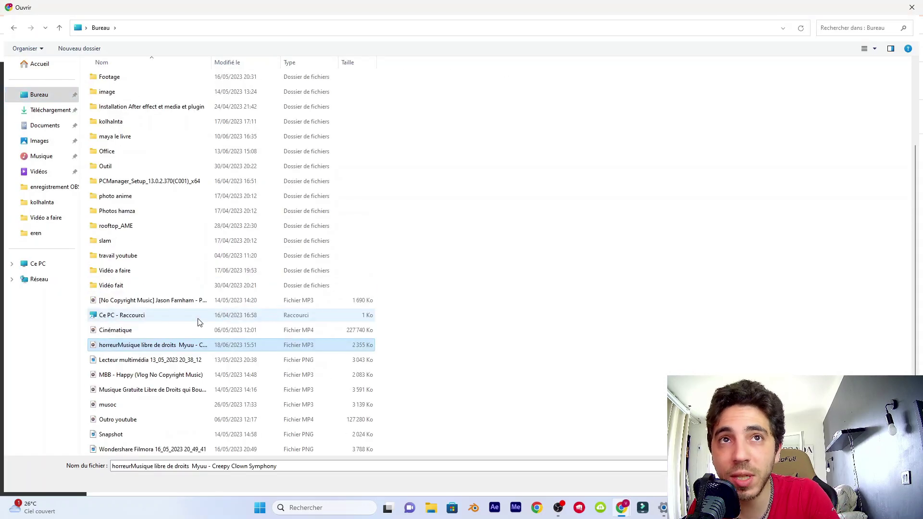
key("Return")
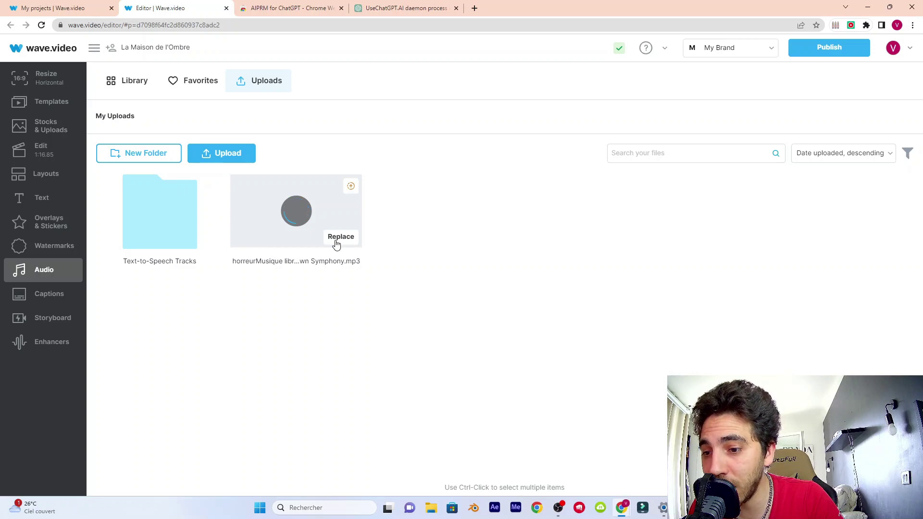
left_click(324, 237)
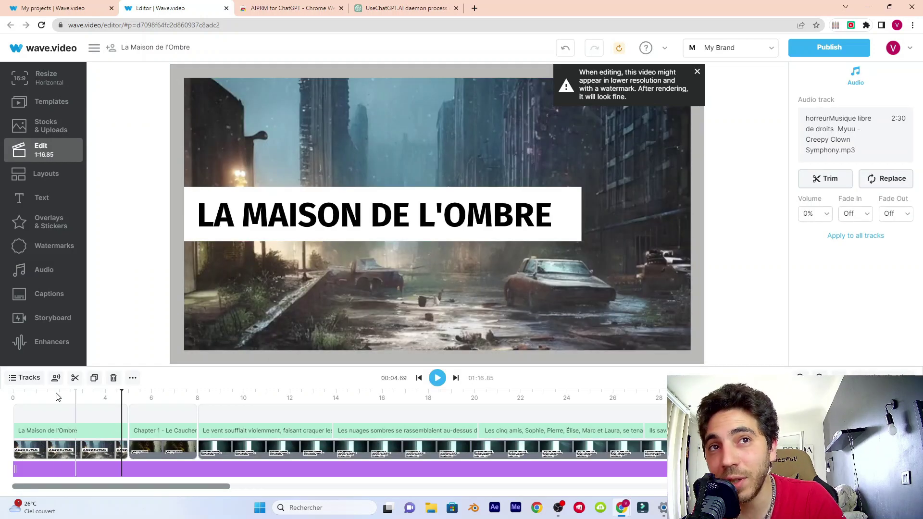
Step: Play the opening from the start to hear the new background music, look through the first three scenes and return to the beginning
left_click(15, 397)
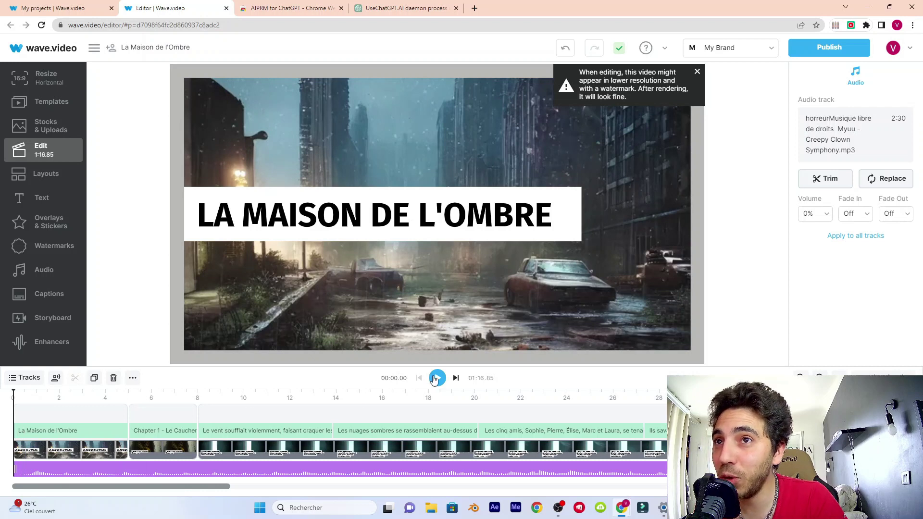
left_click(438, 379)
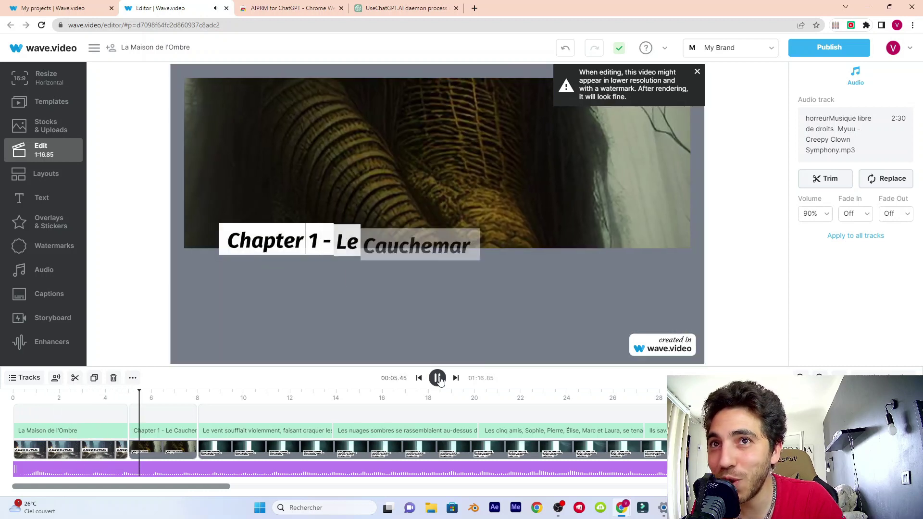
left_click(437, 379)
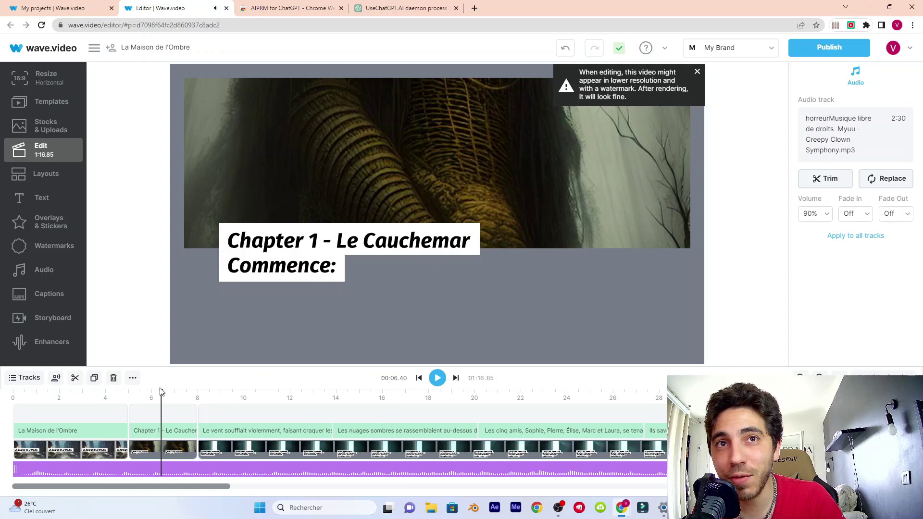
left_click_drag(162, 395, 13, 399)
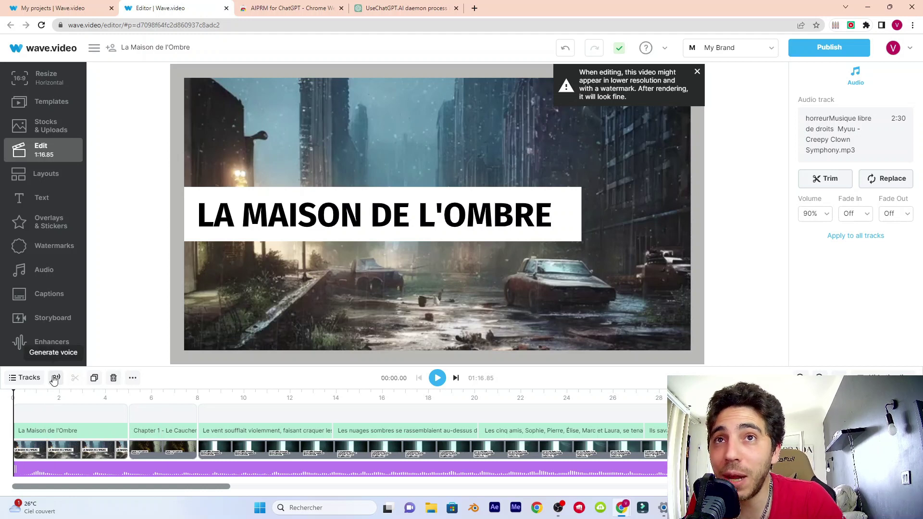
left_click(154, 399)
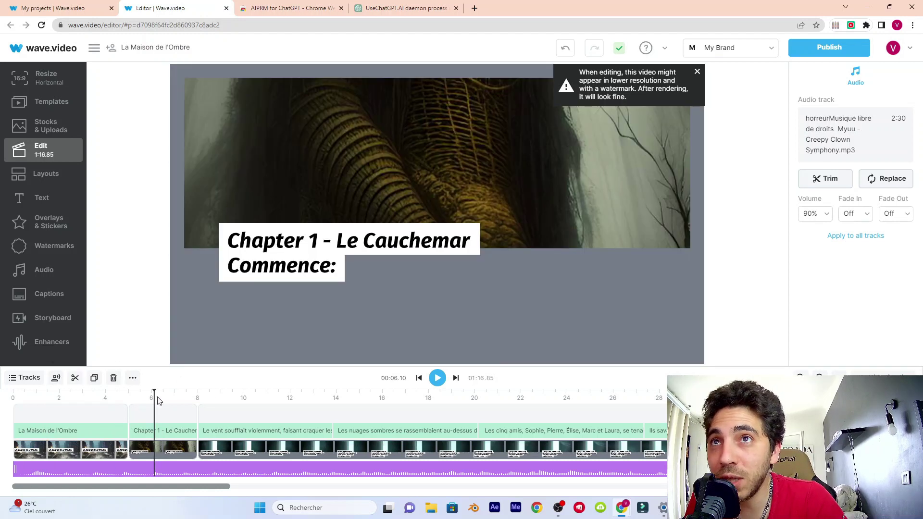
left_click(222, 400)
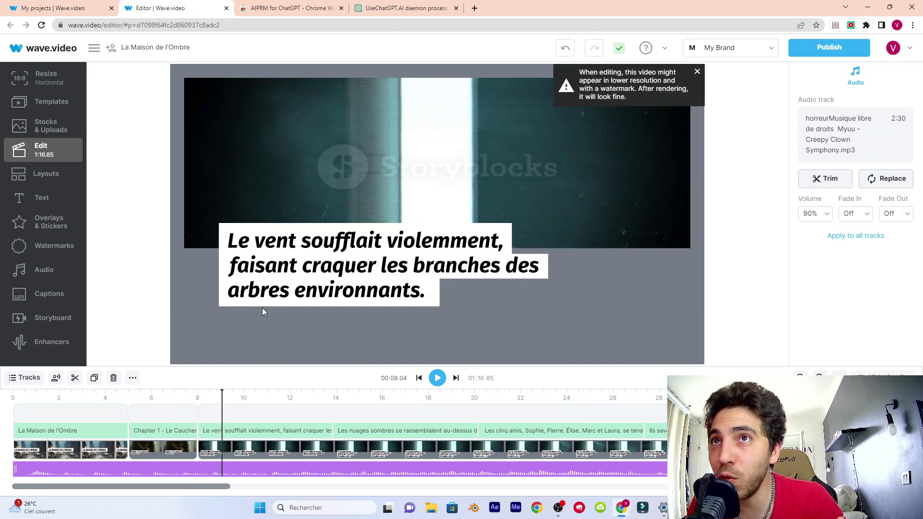
left_click(40, 395)
left_click(13, 395)
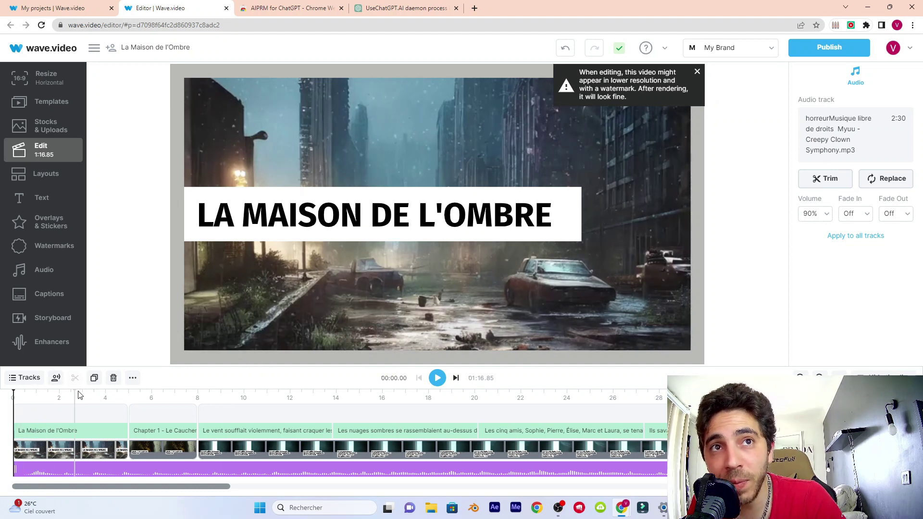
Step: Set up Text-to-Speech to read the text from the project, keeping French (France) as the language
left_click(57, 379)
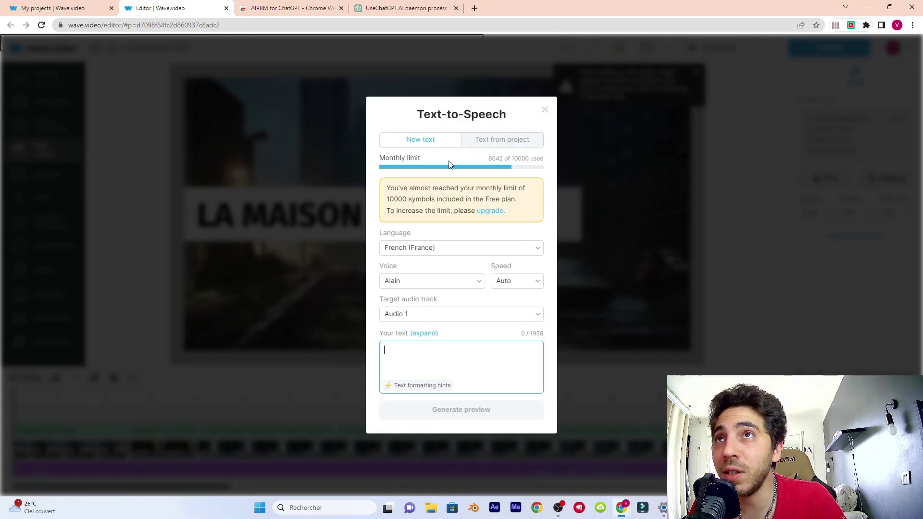
left_click(491, 144)
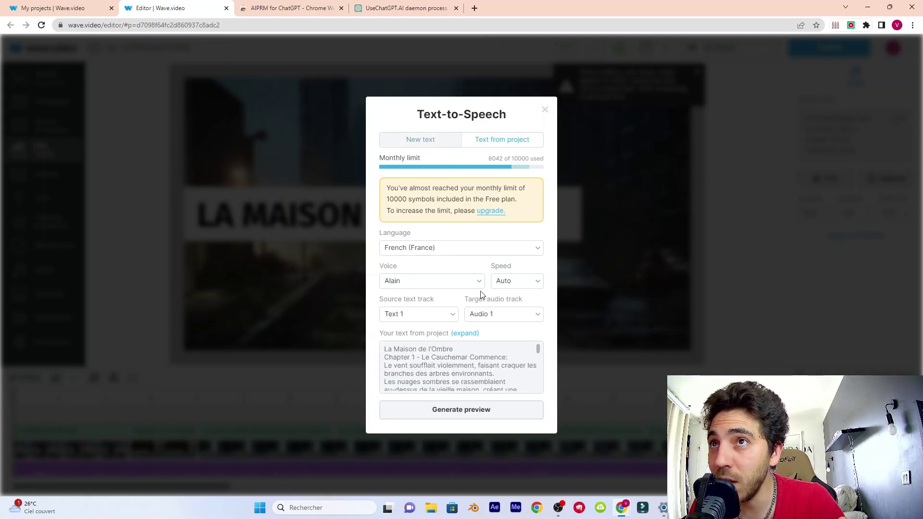
left_click(454, 255)
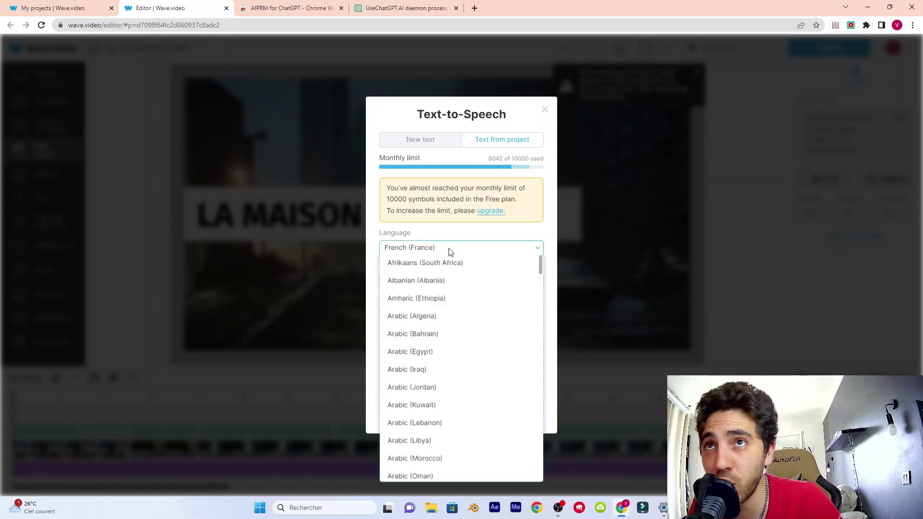
left_click(470, 242)
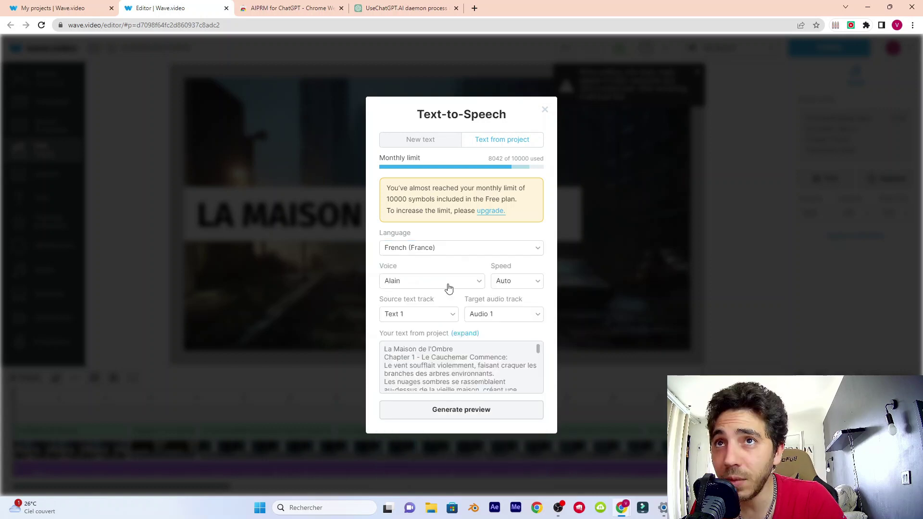
Step: Generate the narration with the Henri voice, add it to Audio 1 and play it back from the start
left_click(449, 287)
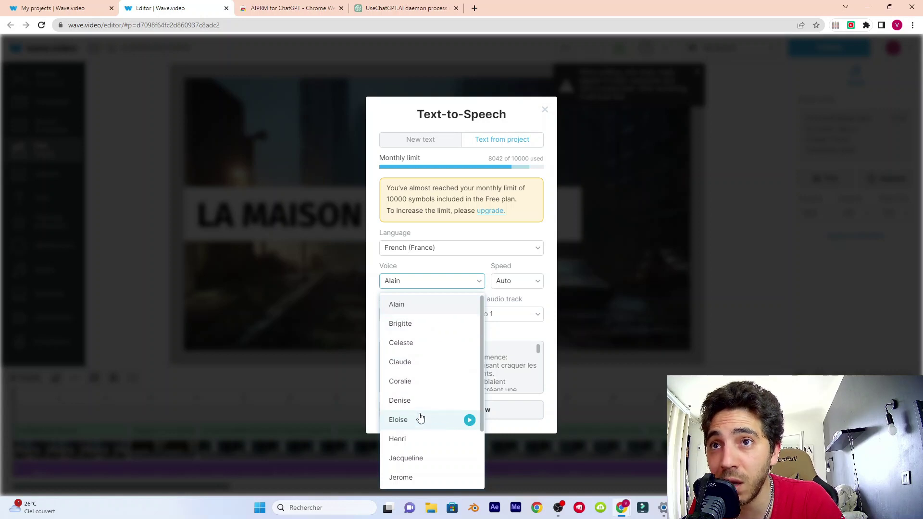
left_click(422, 439)
left_click(470, 440)
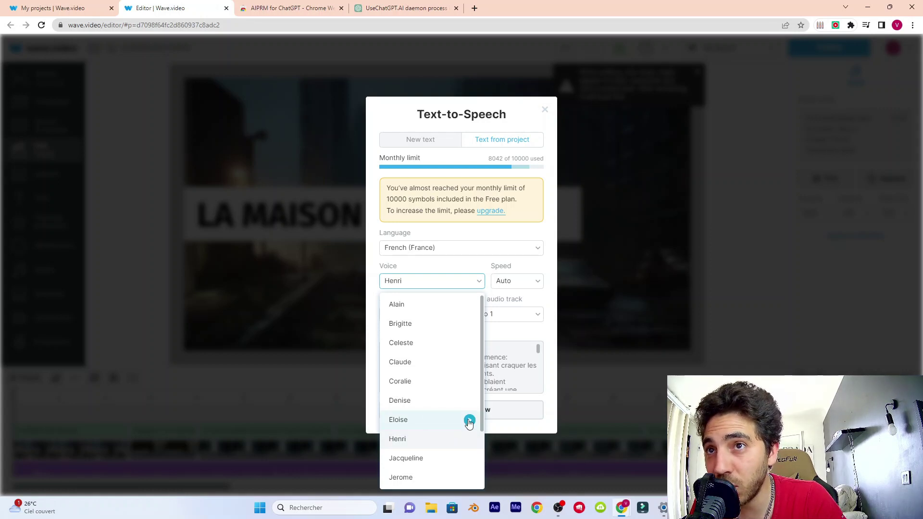
left_click(414, 443)
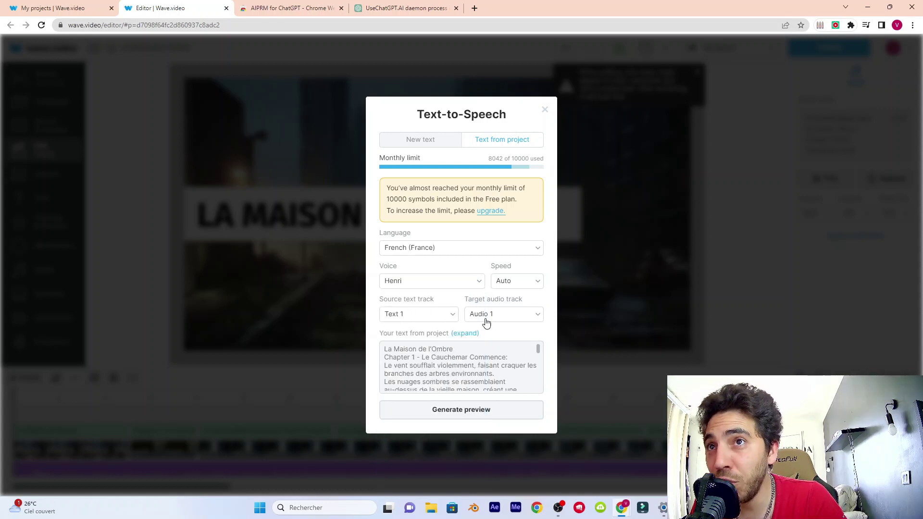
left_click(475, 417)
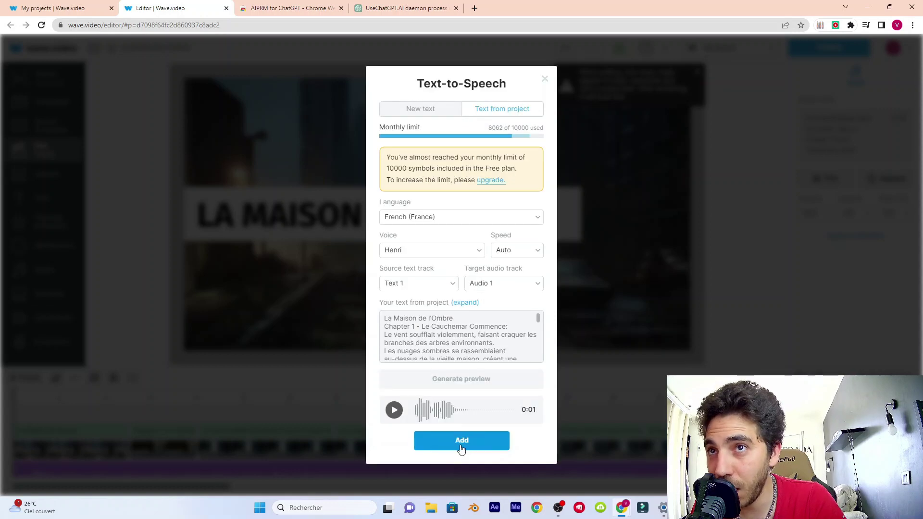
left_click(461, 443)
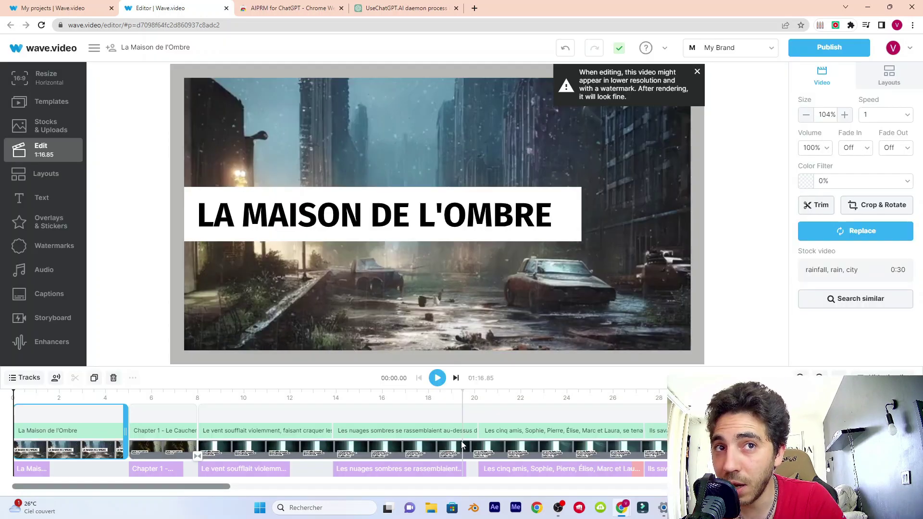
left_click(437, 379)
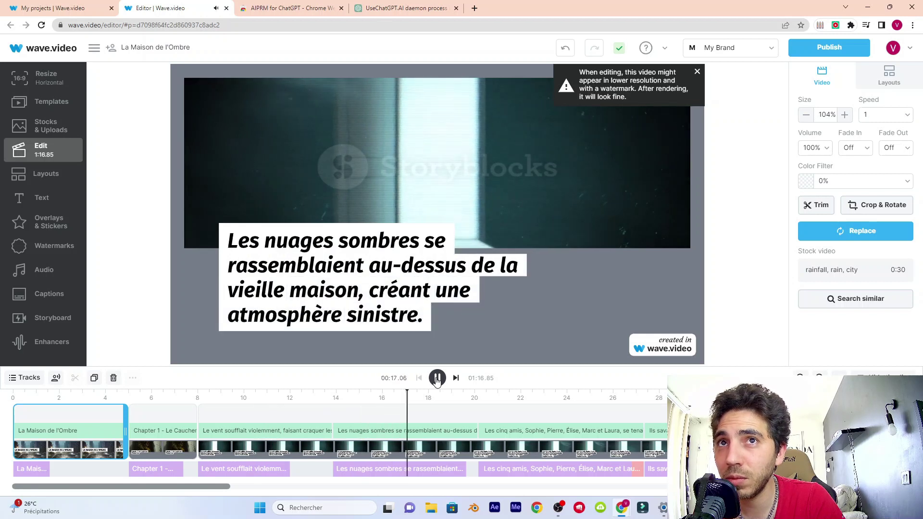
left_click(437, 378)
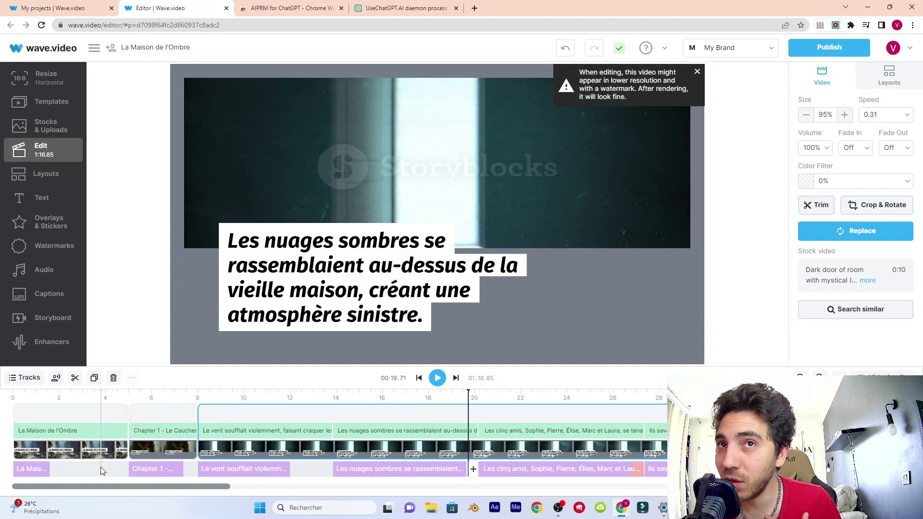
Step: Enable the Audio 2 track and add the uploaded "horreurMusique libre de droits Myuu - Creepy Clown Symphony.mp3" to it at the video's start
left_click(26, 380)
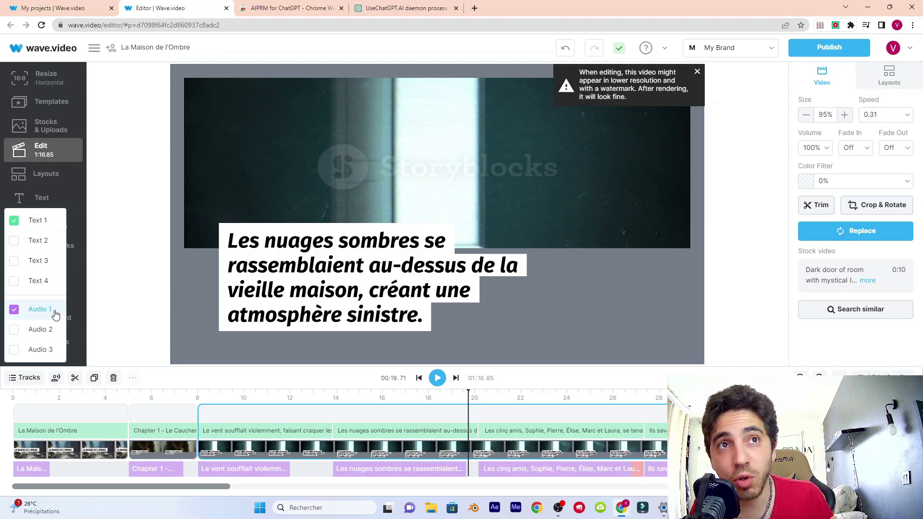
left_click(38, 331)
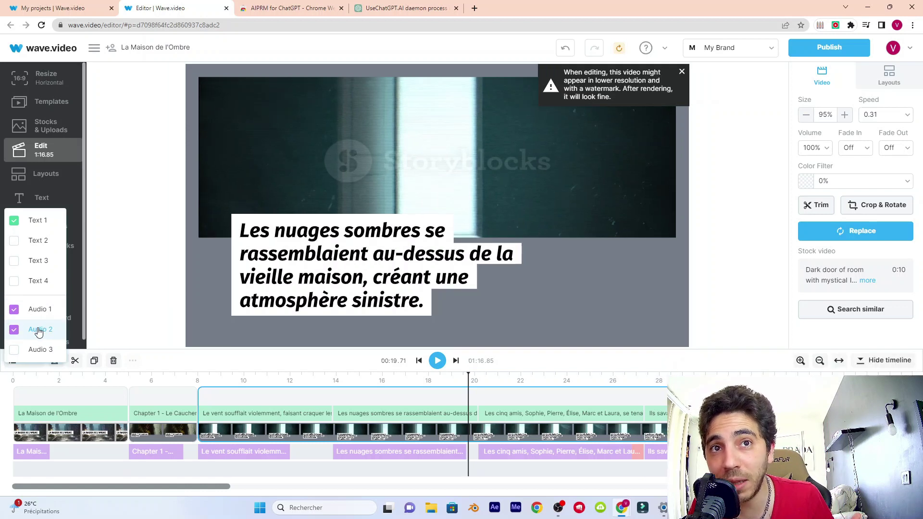
left_click(54, 474)
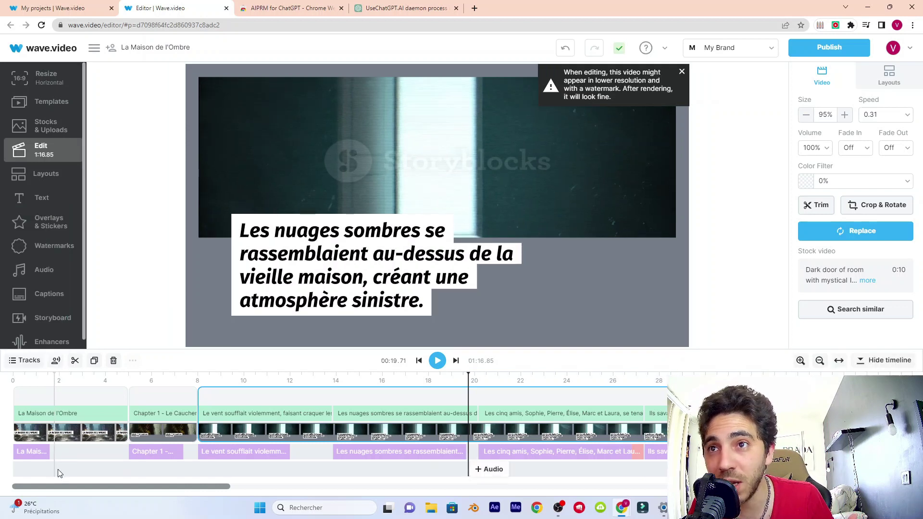
left_click(19, 377)
left_click(14, 377)
left_click(38, 470)
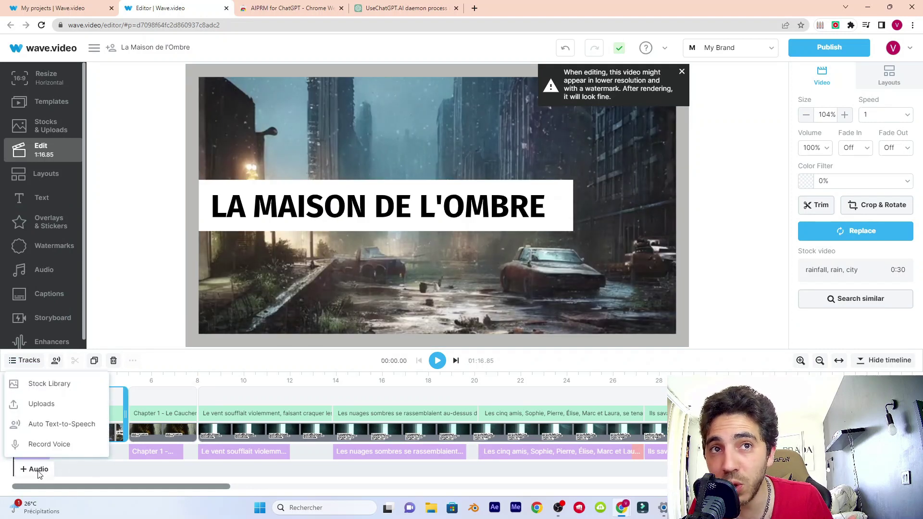
left_click(41, 404)
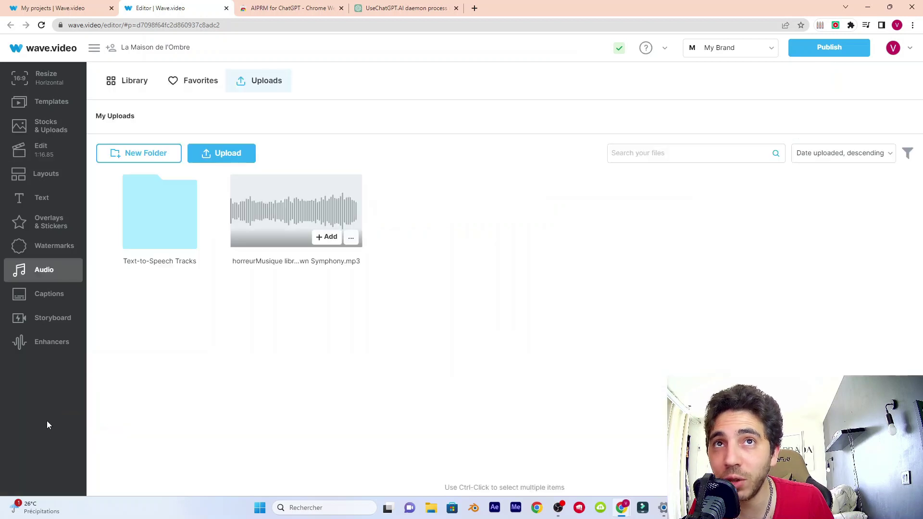
left_click(329, 239)
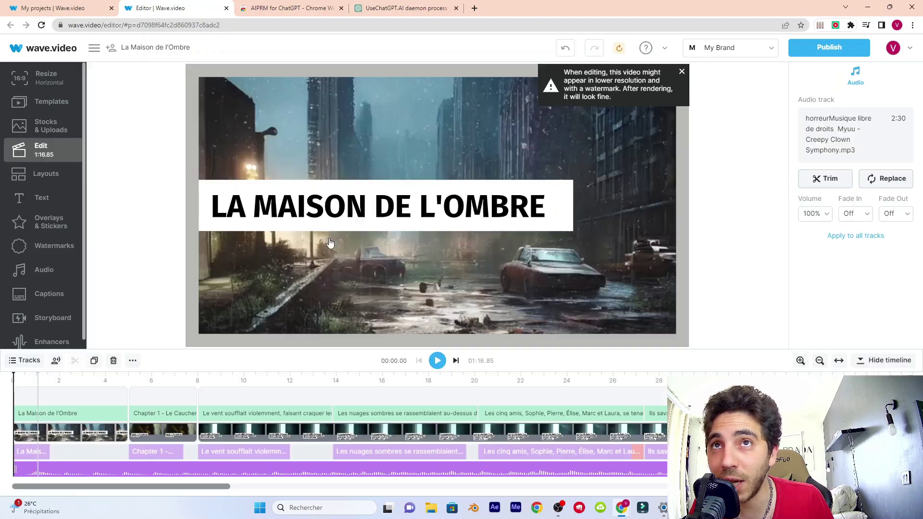
Step: Set the background music volume on Audio 2 to 35% and play the video to check it against the narration
left_click(55, 465)
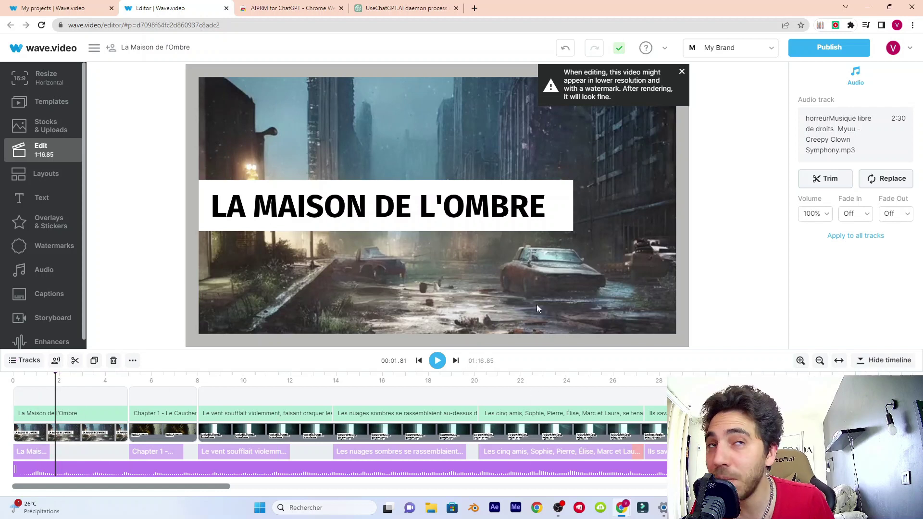
left_click(38, 360)
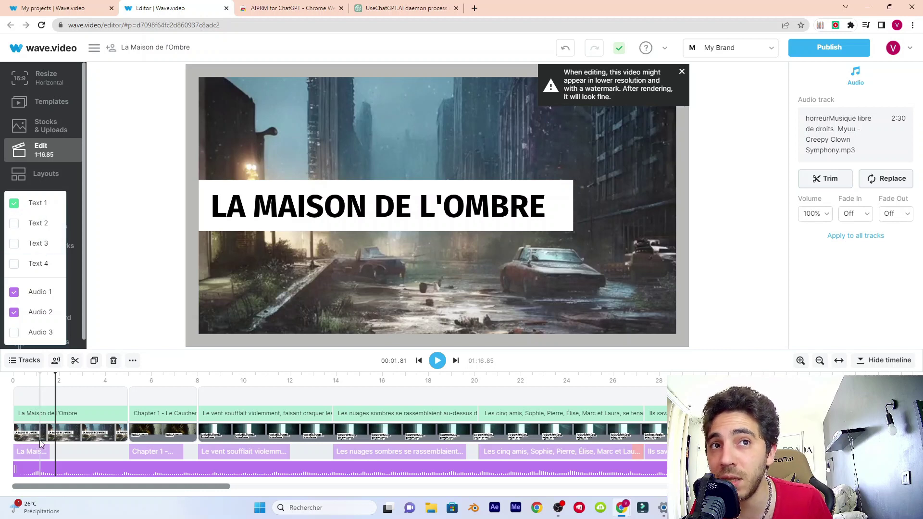
left_click(35, 469)
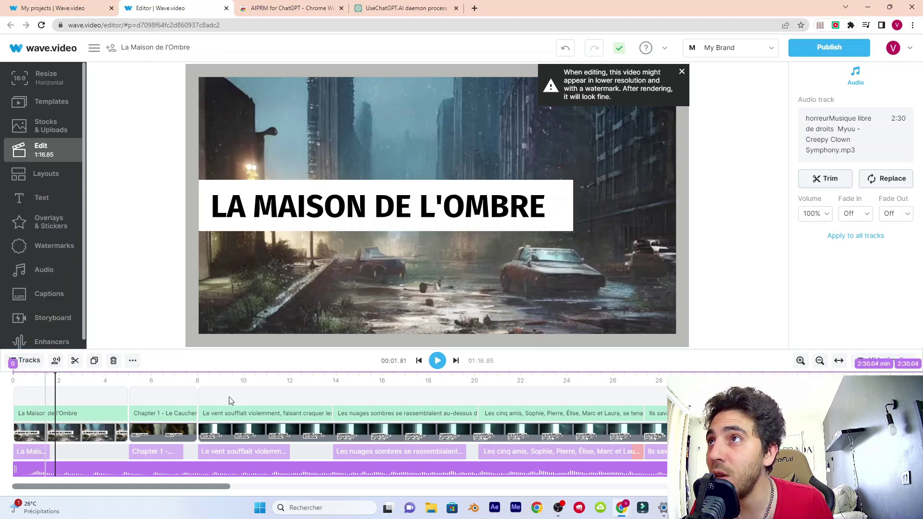
left_click(817, 213)
left_click_drag(772, 236, 748, 237)
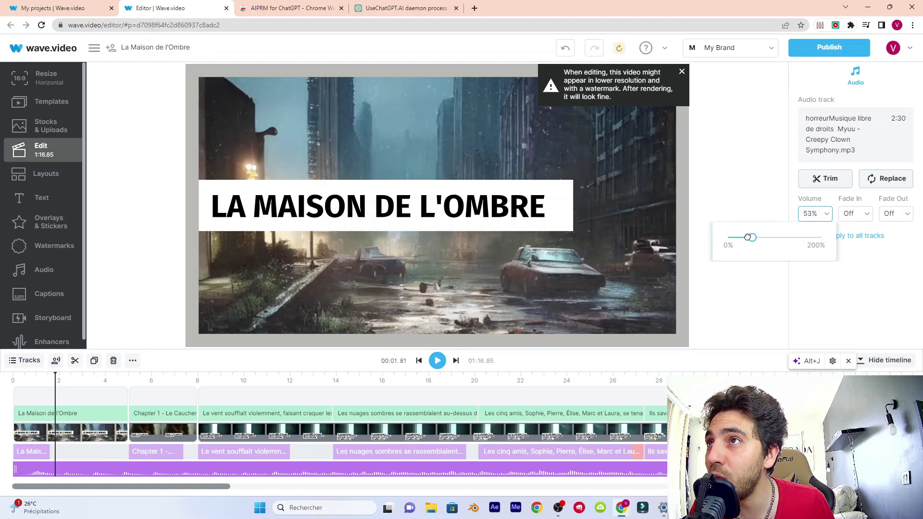
left_click(437, 367)
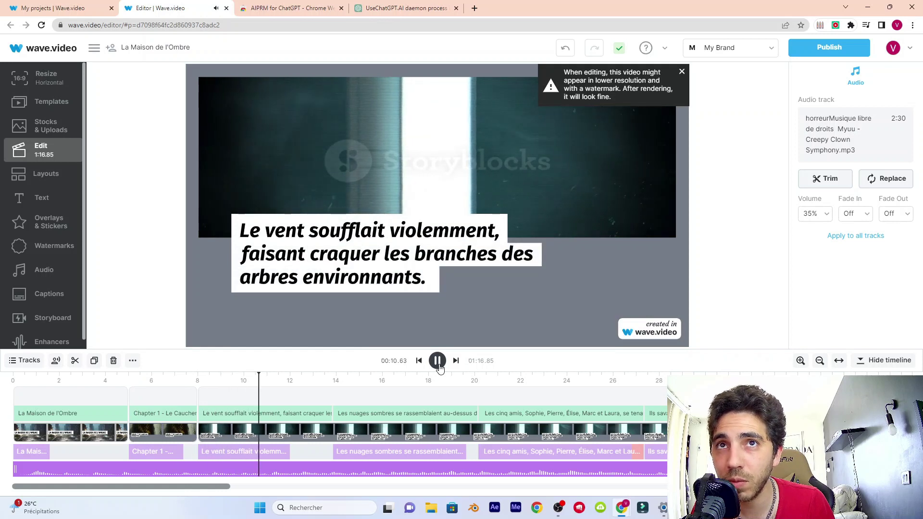
left_click(439, 367)
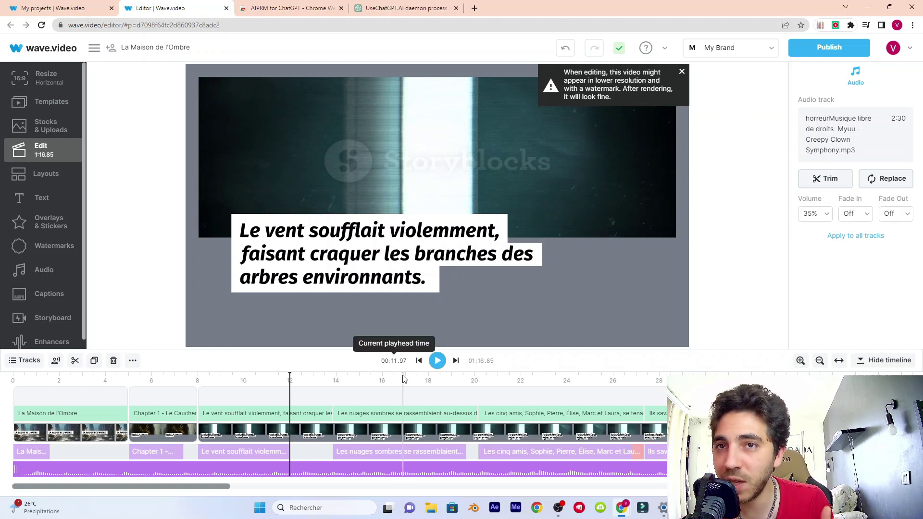
Step: Split the background music track at 11.92 seconds and undo the split
left_click(287, 380)
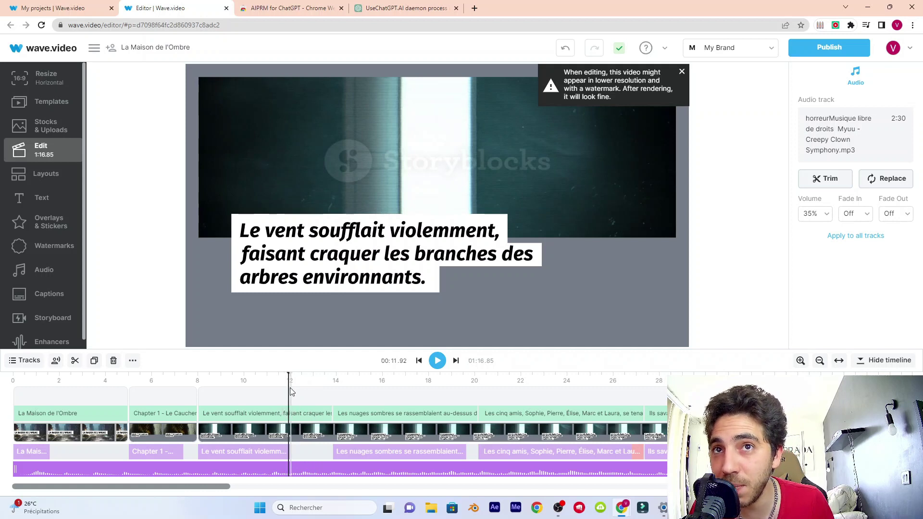
left_click(76, 361)
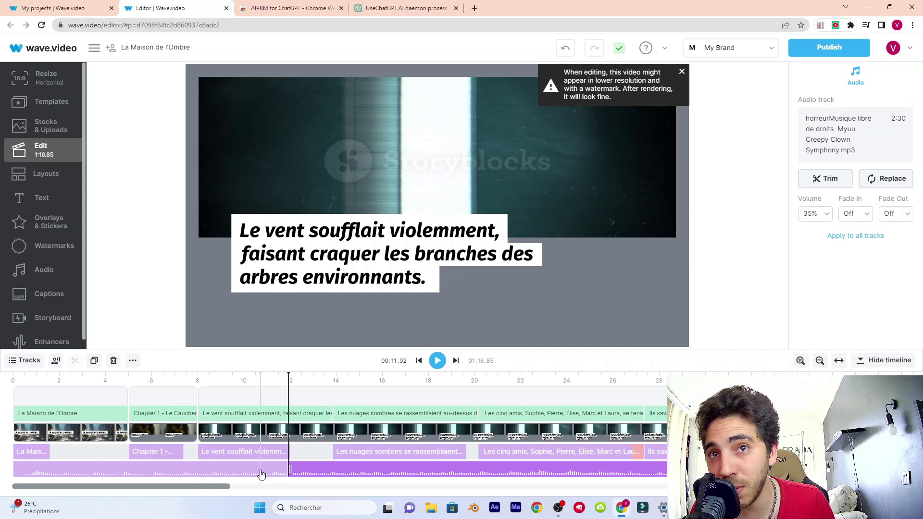
left_click(402, 296)
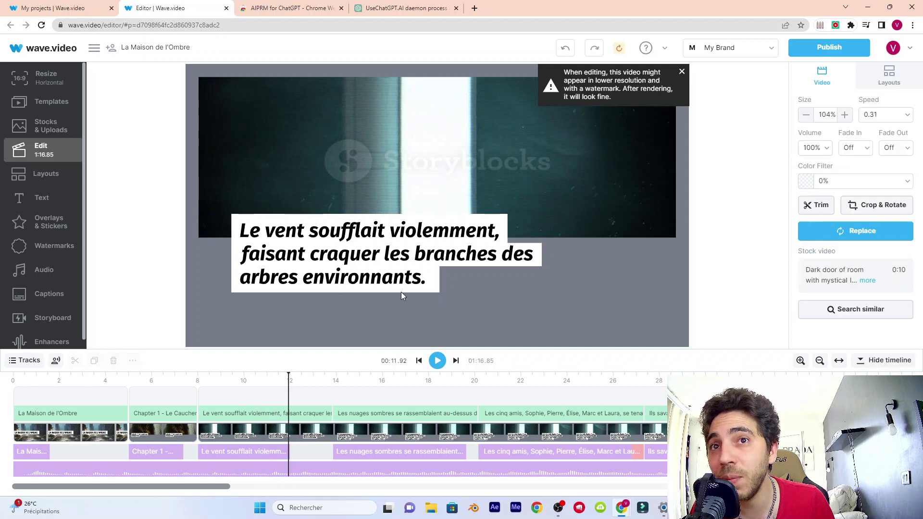
Step: Cut the "Le vent soufflait" scene to end at 12 seconds and move the "Les nuages sombres" narration clip to start there
left_click(277, 432)
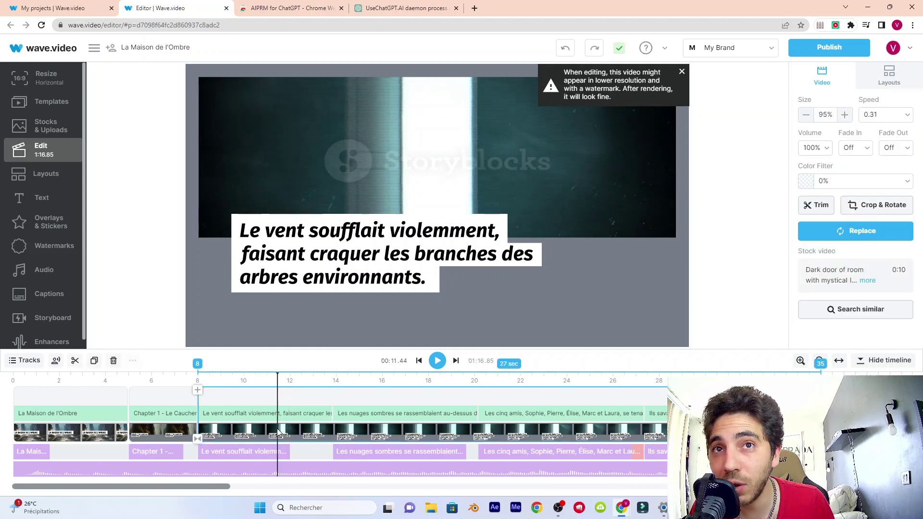
left_click(289, 389)
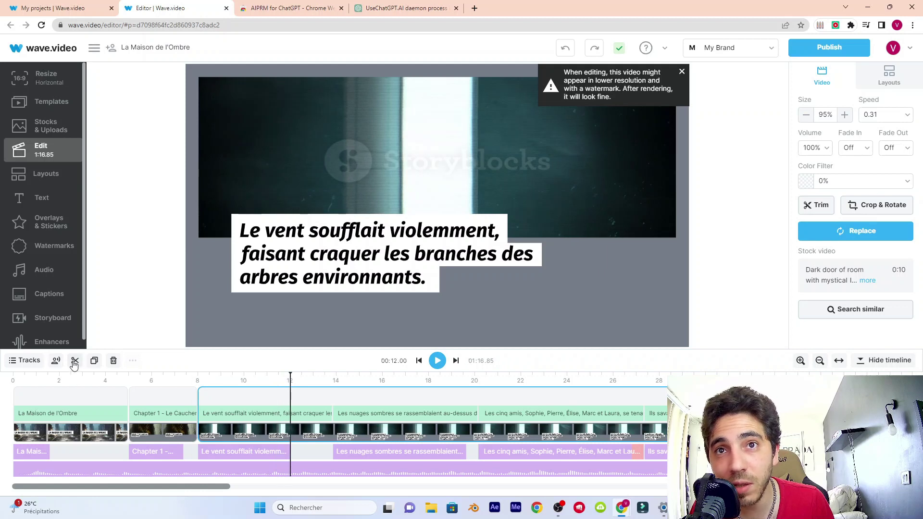
left_click(75, 361)
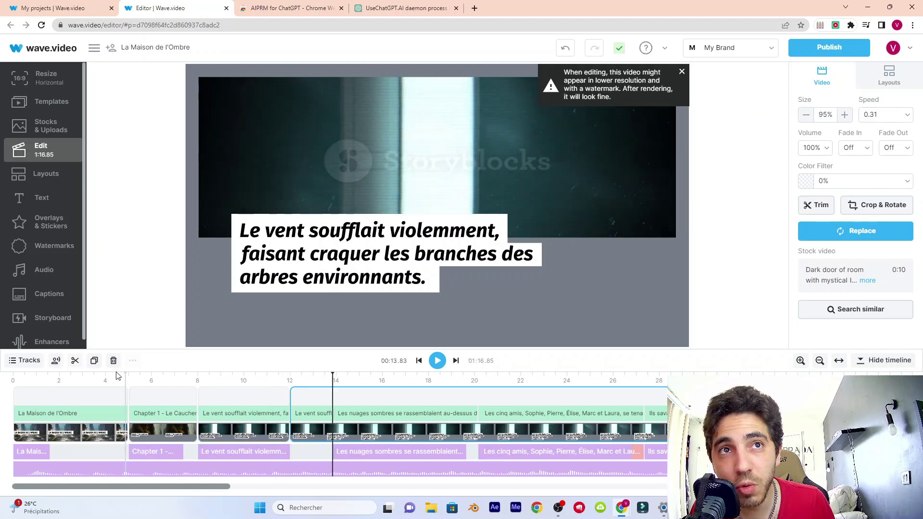
left_click(318, 435)
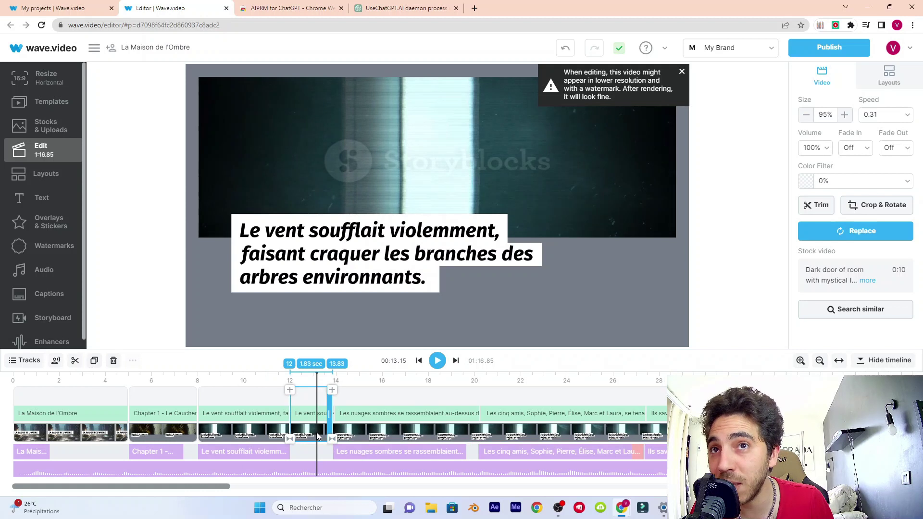
left_click(113, 362)
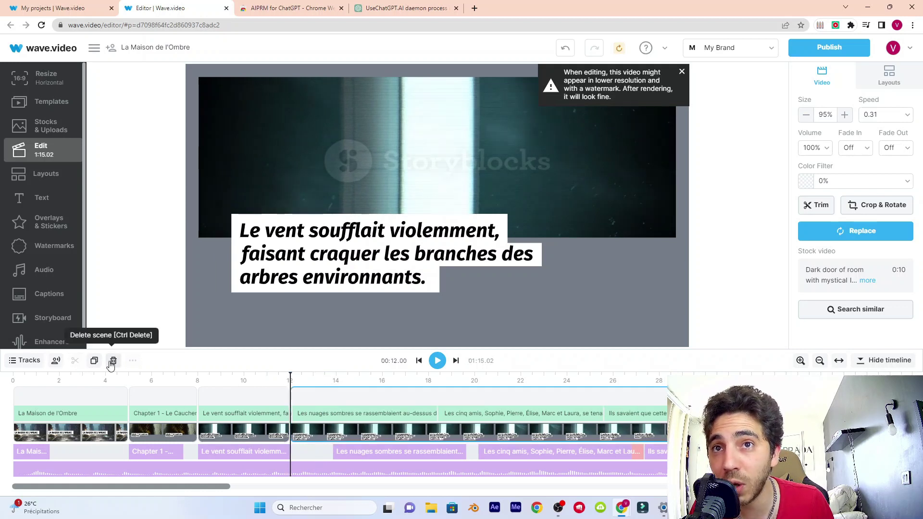
left_click(372, 453)
left_click_drag(372, 453, 339, 447)
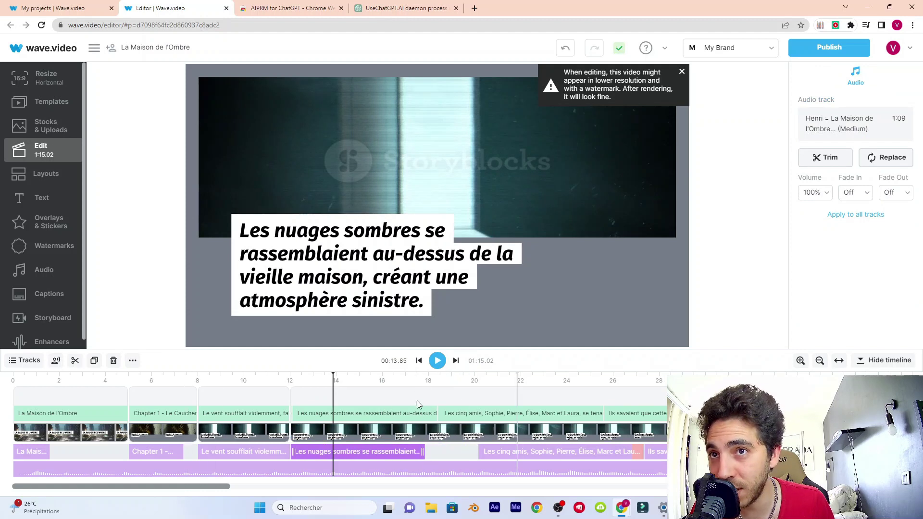
Step: Cut the "Les nuages sombres" scene to end at 17.83 seconds and move the "Les cinq amis" narration clip to start there
left_click(428, 430)
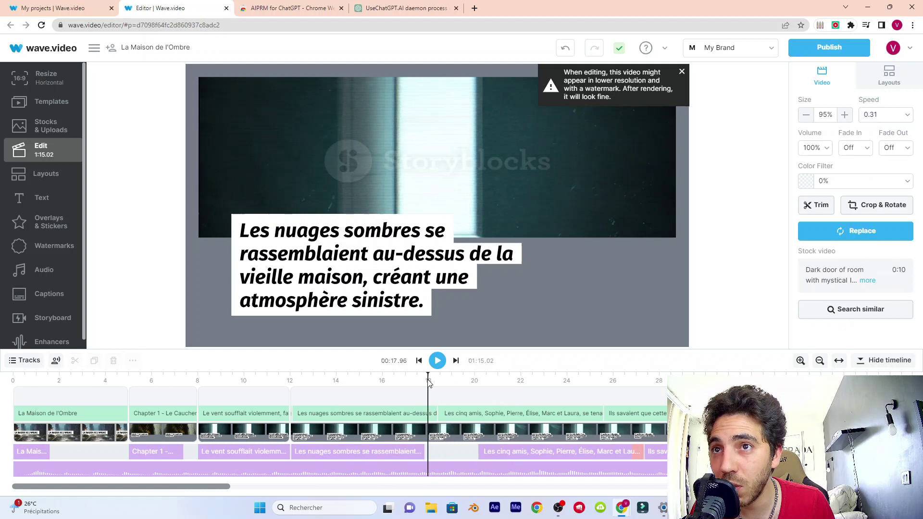
left_click(427, 466)
left_click(405, 430)
left_click(425, 431)
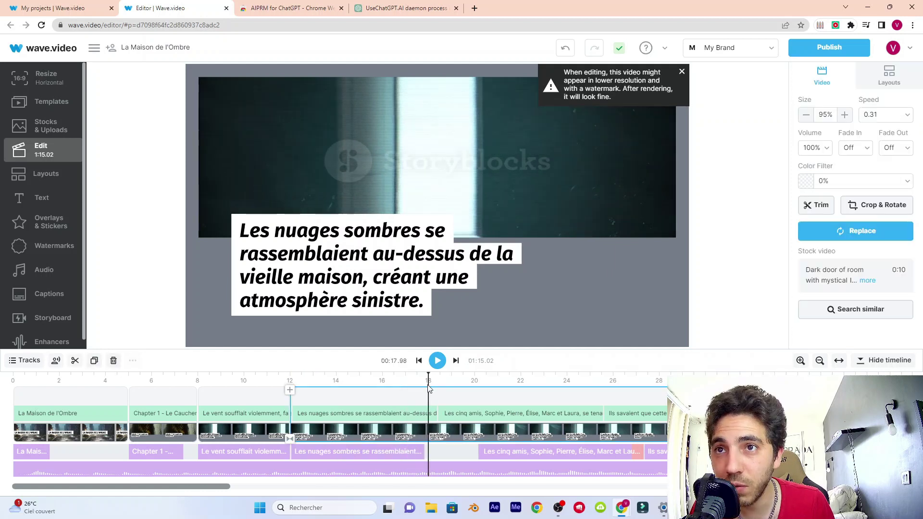
left_click(77, 361)
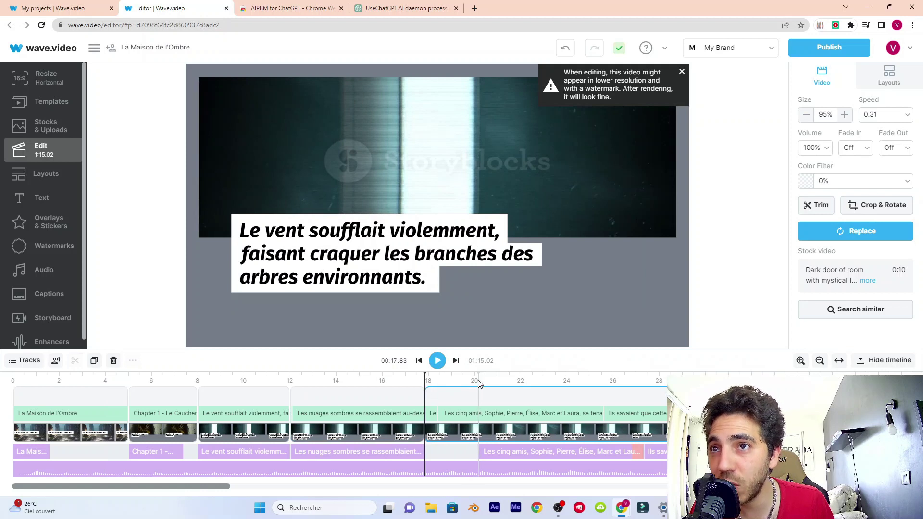
left_click(452, 413)
left_click(114, 361)
key("Delete")
left_click_drag(498, 451, 447, 448)
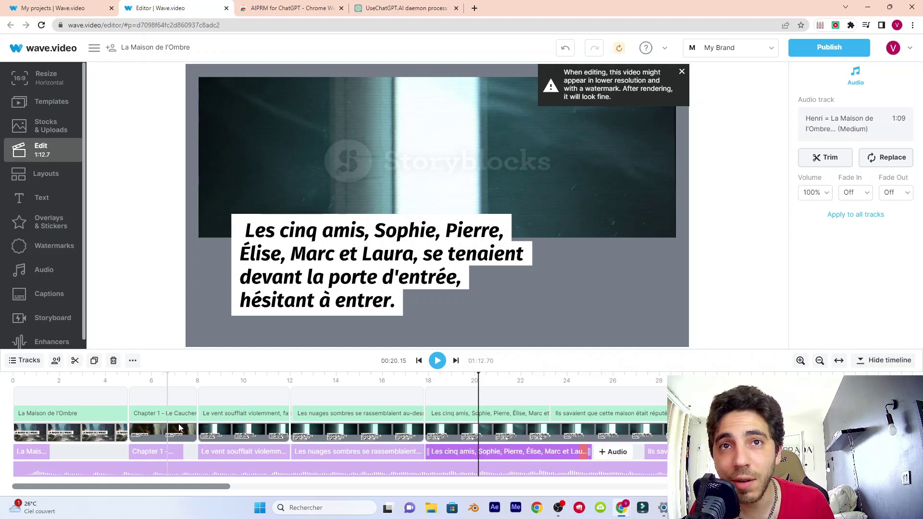
Step: Play the video from about 7.6 seconds to check the shortened scenes against the narration
left_click(189, 379)
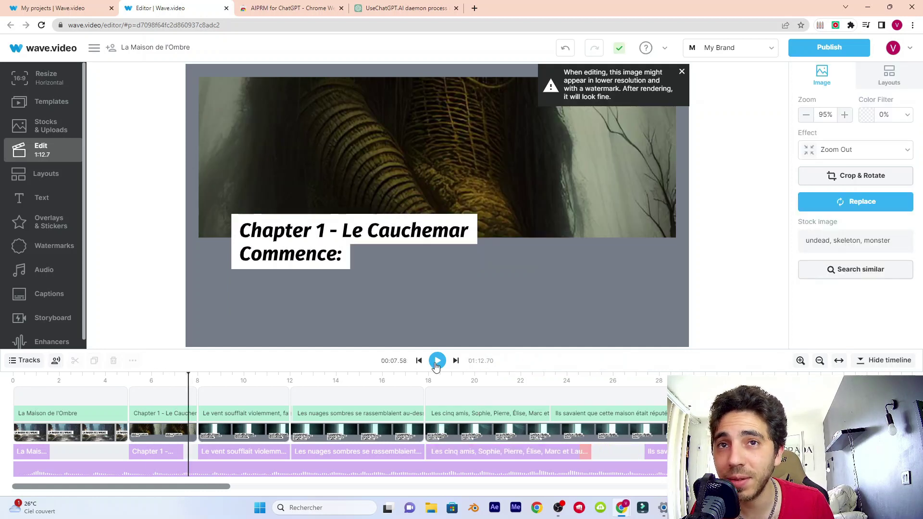
left_click(436, 363)
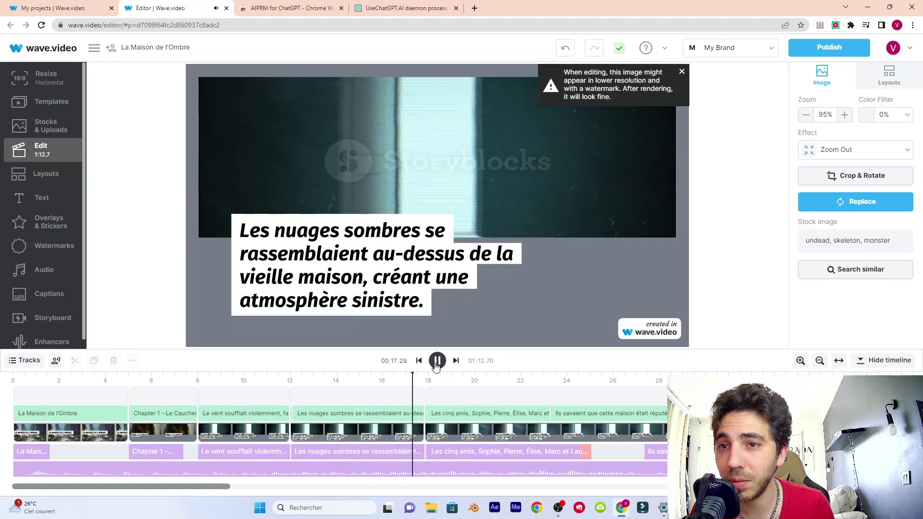
left_click(436, 360)
left_click(605, 381)
left_click_drag(595, 379, 221, 395)
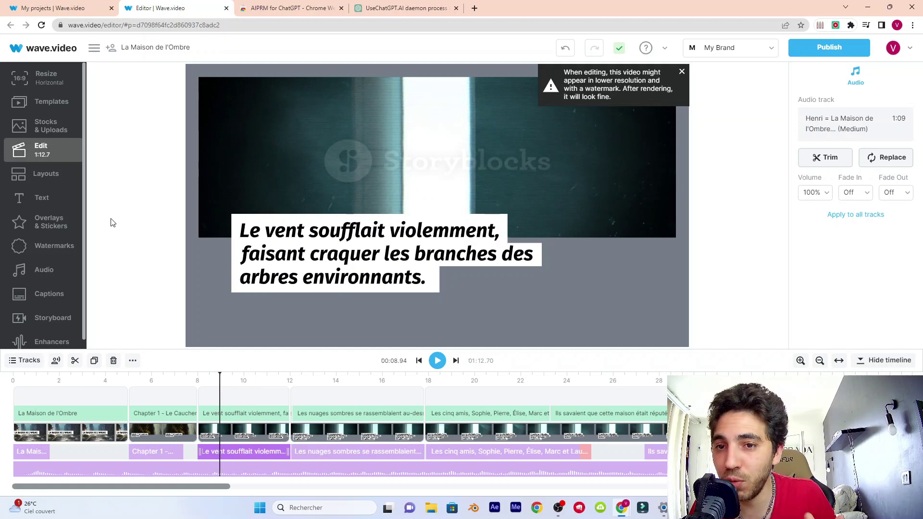
Step: Switch the Chapter 1 scene to the "No layout" basic layout
mouse_move(163, 382)
left_mouse_down()
mouse_move(189, 384)
mouse_move(103, 382)
mouse_move(152, 382)
left_mouse_up()
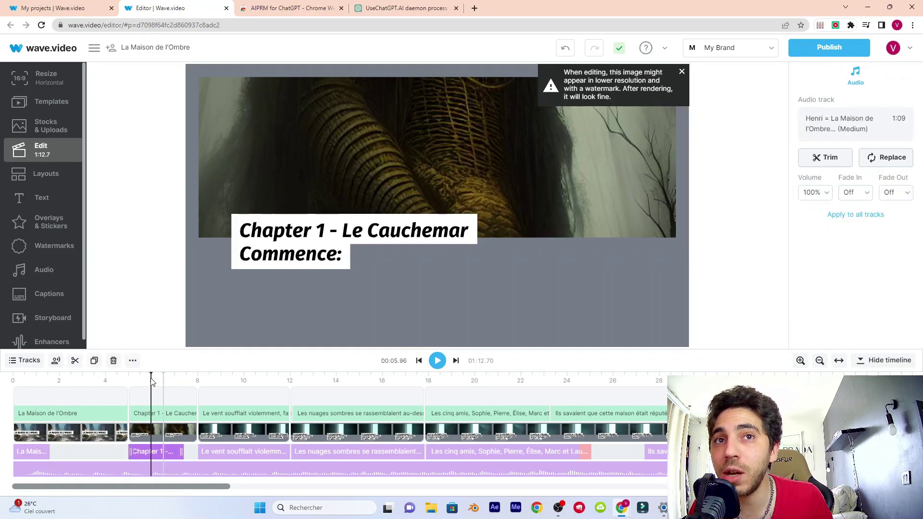
left_click(382, 311)
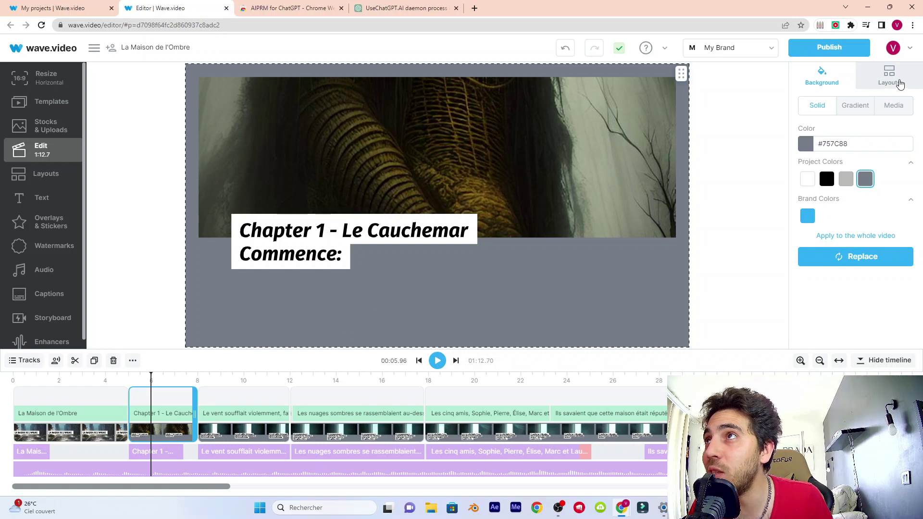
left_click(900, 82)
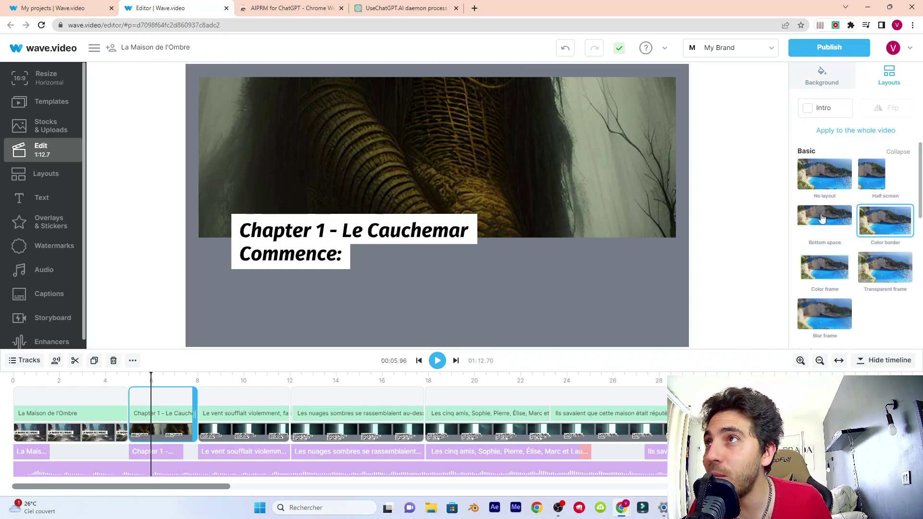
left_click(825, 179)
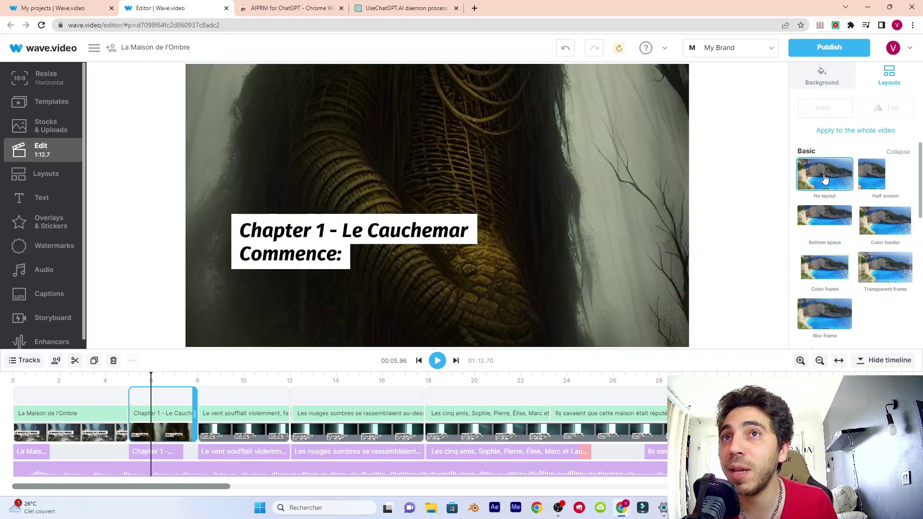
Step: Replace the Chapter 1 scene's image with the free "face, mask, horror" clown image from the stock library and play the scene
left_click(555, 191)
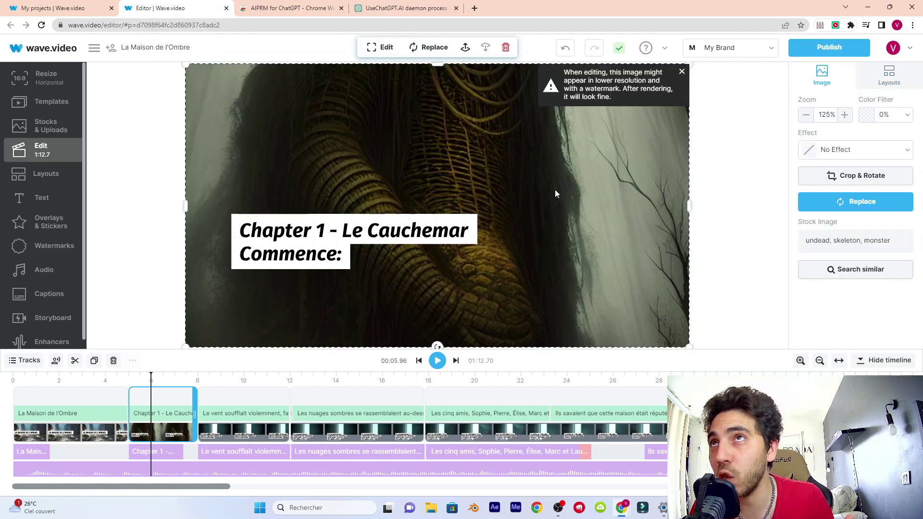
left_click(439, 48)
left_click(435, 94)
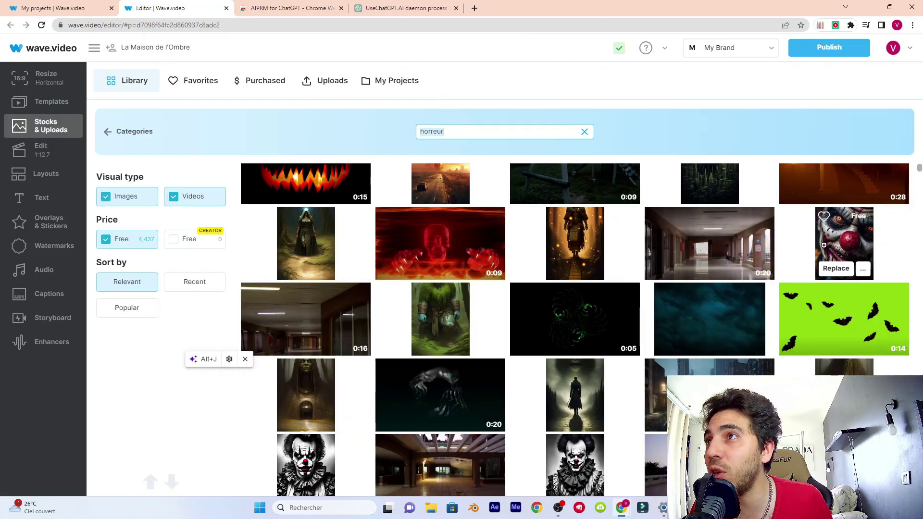
left_click(846, 236)
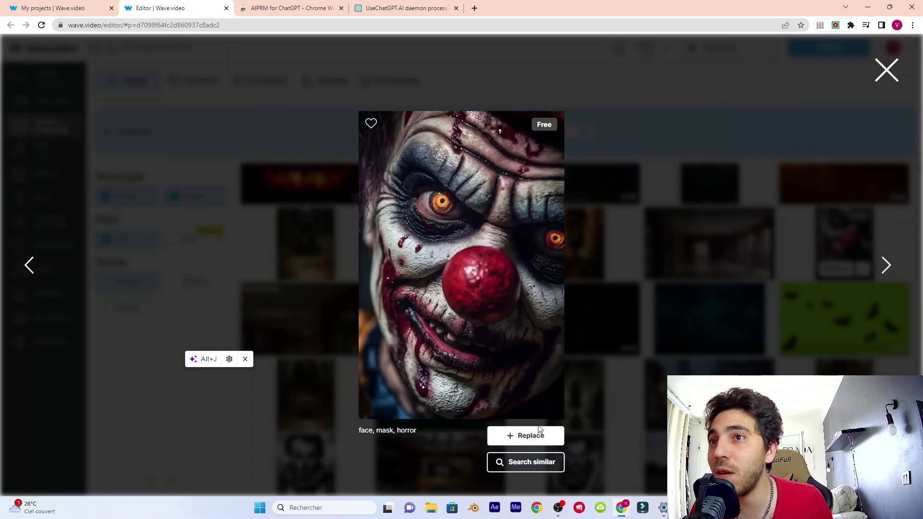
left_click(533, 437)
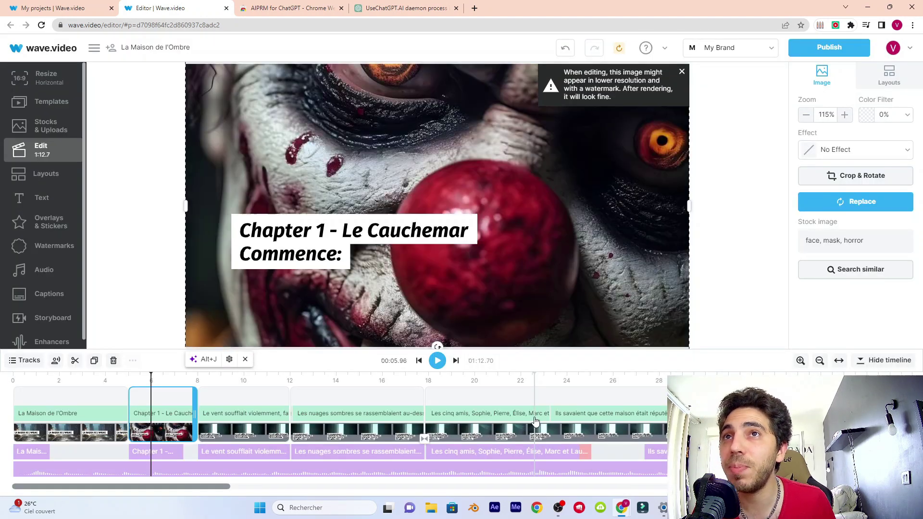
left_click(437, 361)
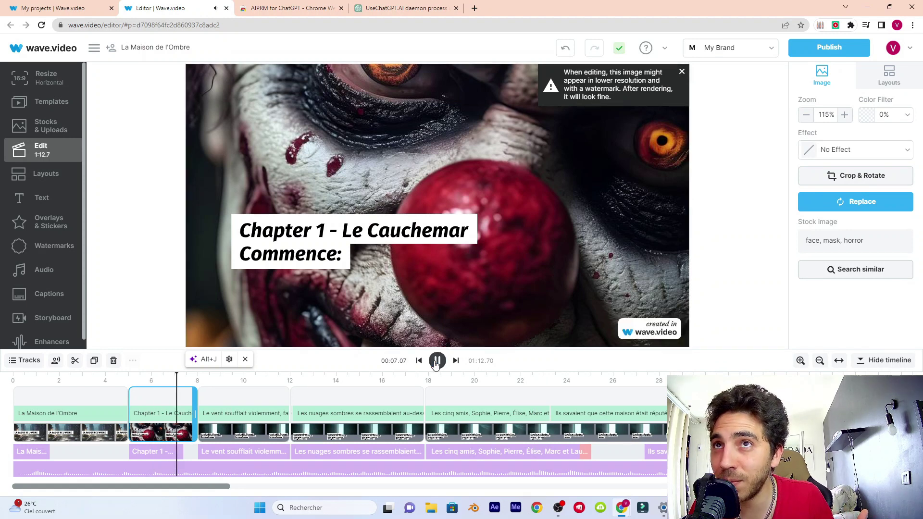
left_click(437, 361)
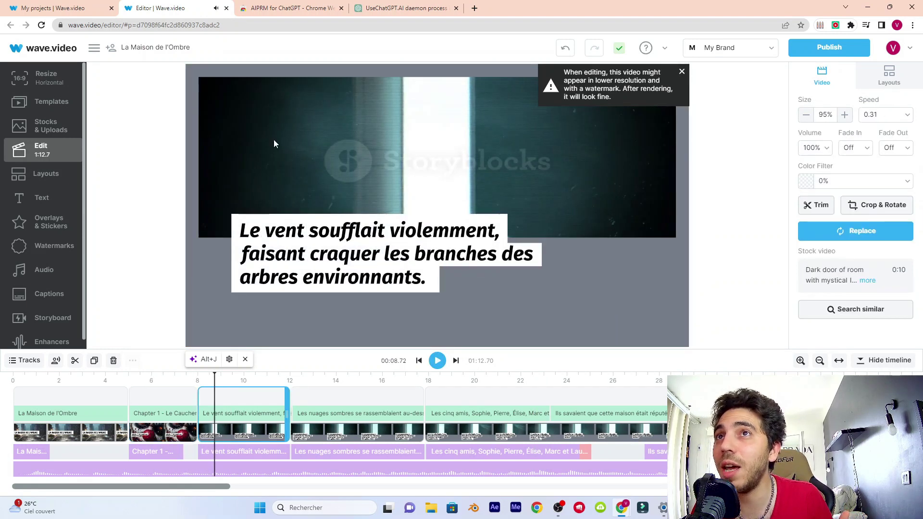
Step: Replace the "Le vent soufflait" scene's door video with the free black-and-white "ai generated, clown, circus" image from the stock library
mouse_move(490, 127)
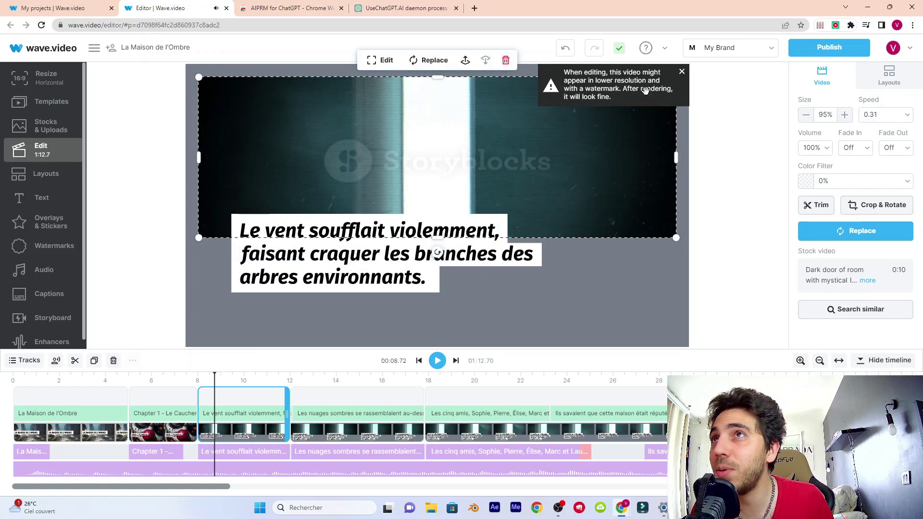
left_click(425, 60)
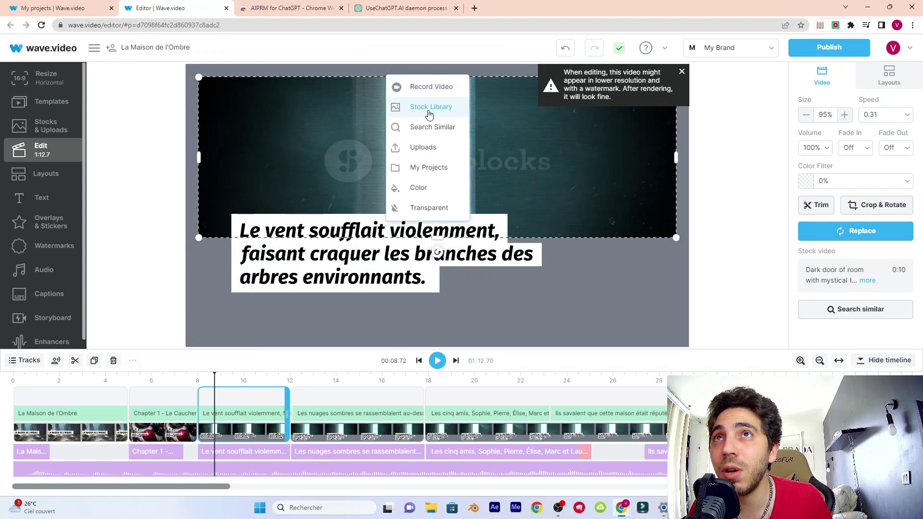
left_click(429, 107)
left_click(567, 473)
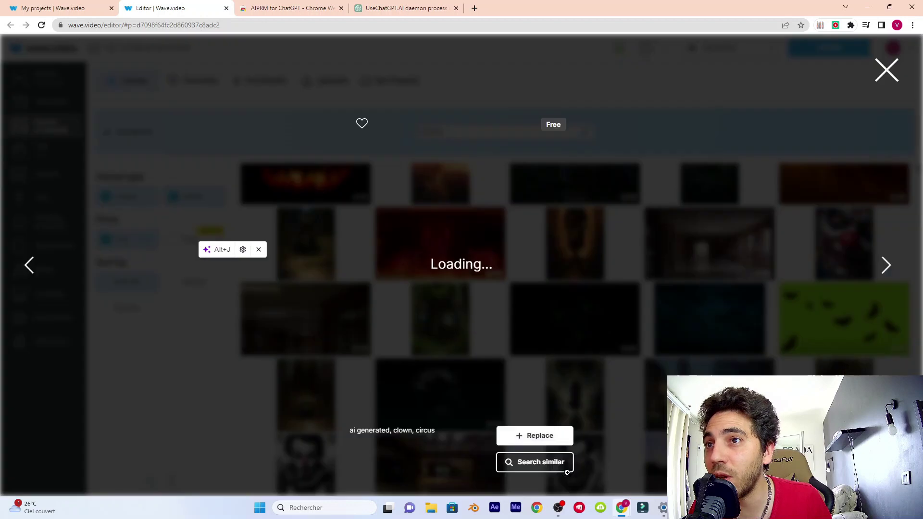
left_click(548, 437)
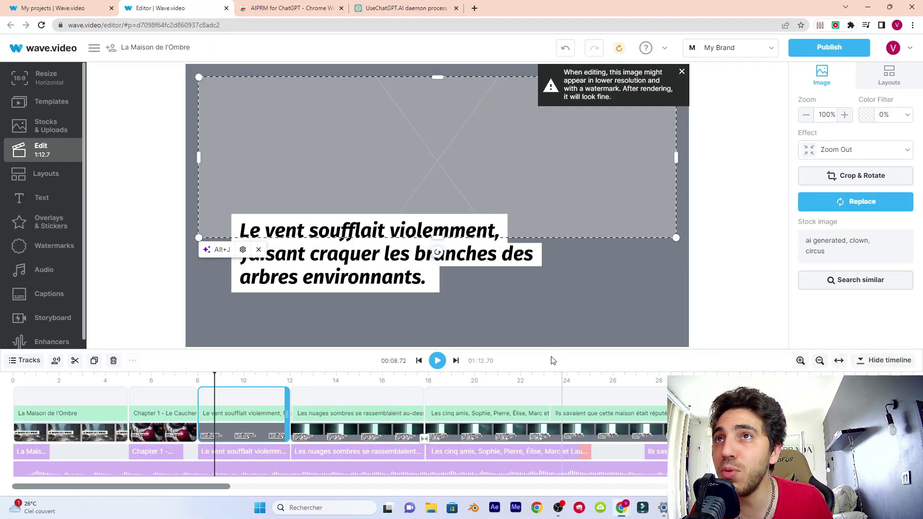
Step: Apply "No layout" to the "Le vent soufflait" scene and play it back
left_click(892, 82)
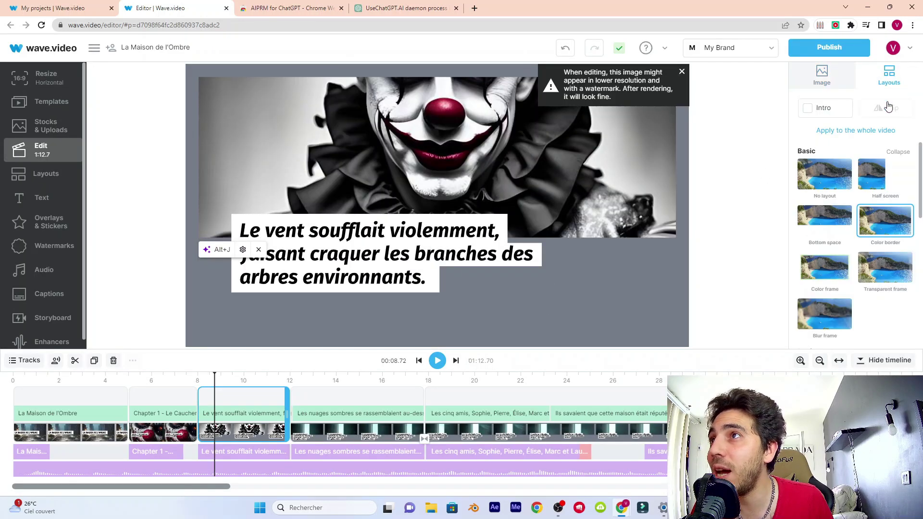
left_click(834, 181)
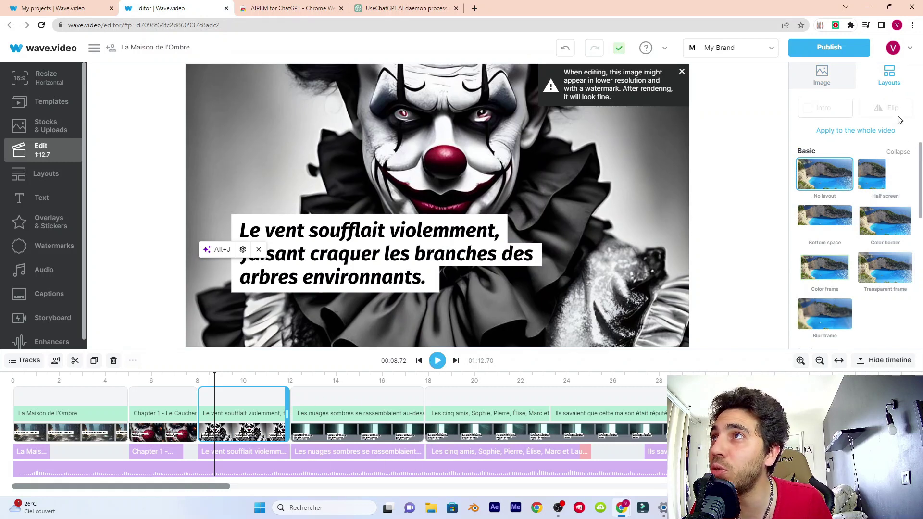
left_click(437, 361)
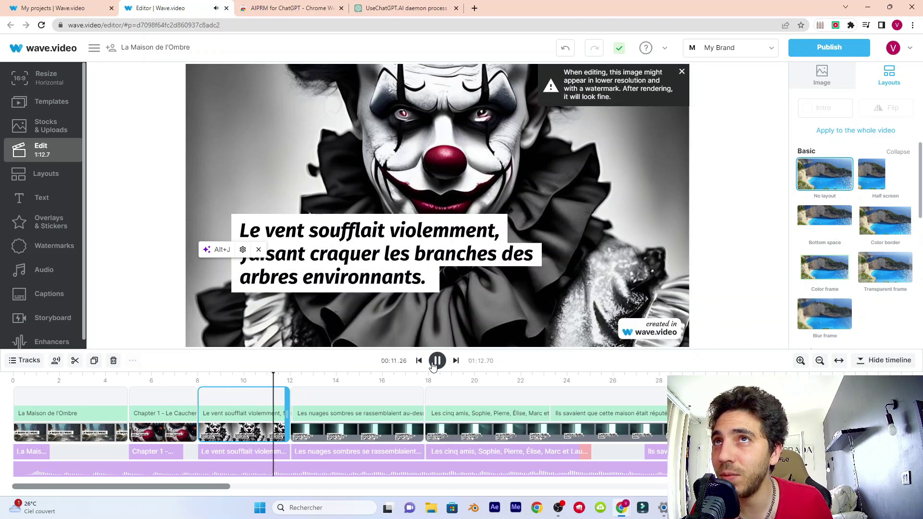
Step: Open the publish options for the video project
left_click(837, 52)
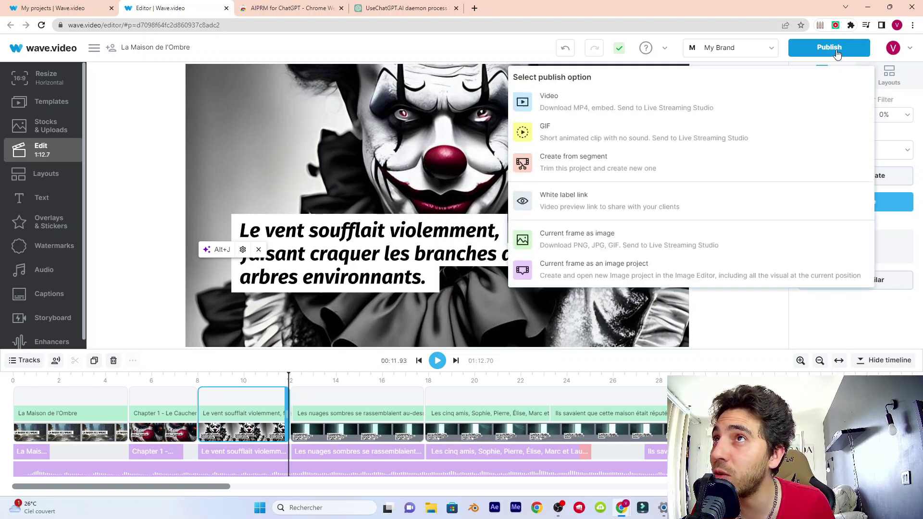